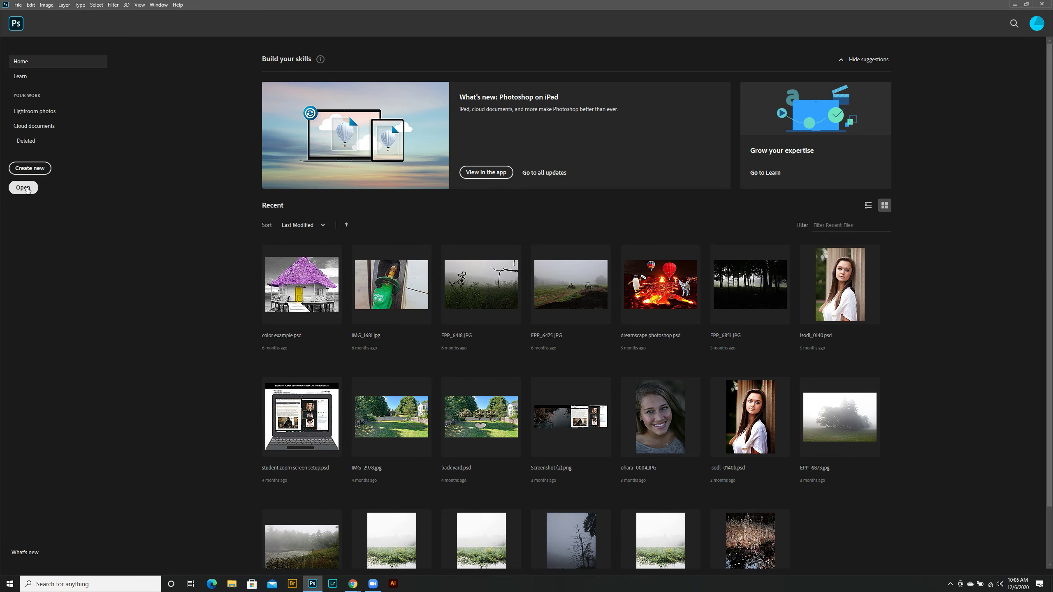
- Open the image 01_epp_untitled from the porter mill folder on the desktop
click(24, 188)
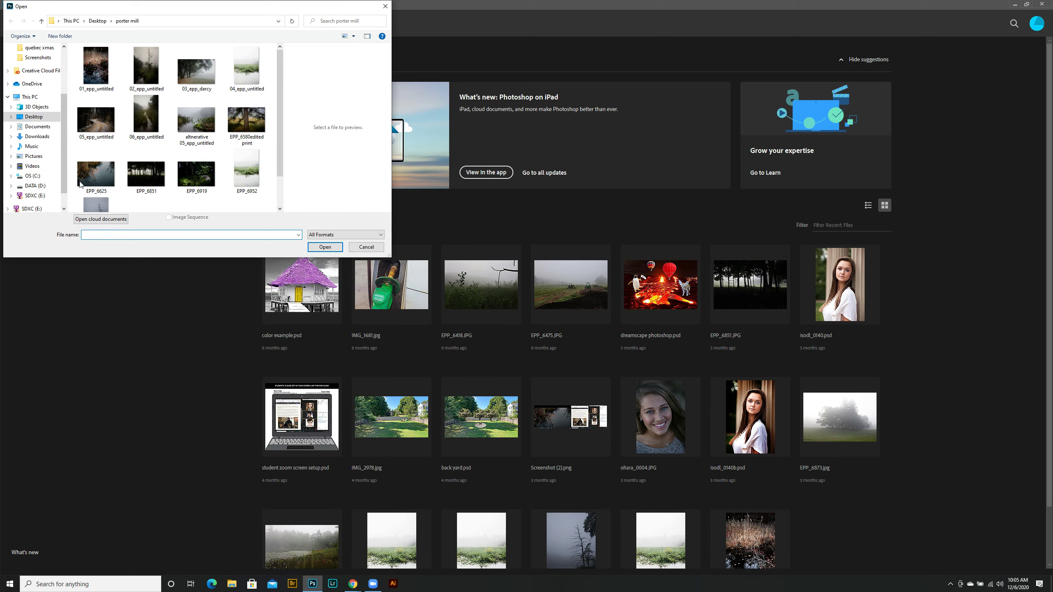
click(97, 76)
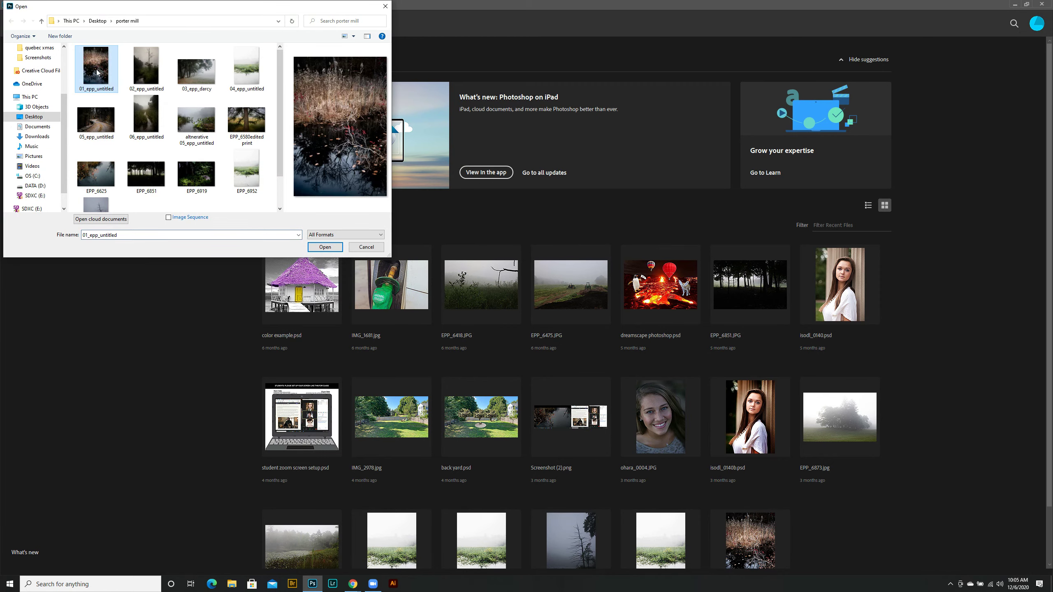
click(326, 247)
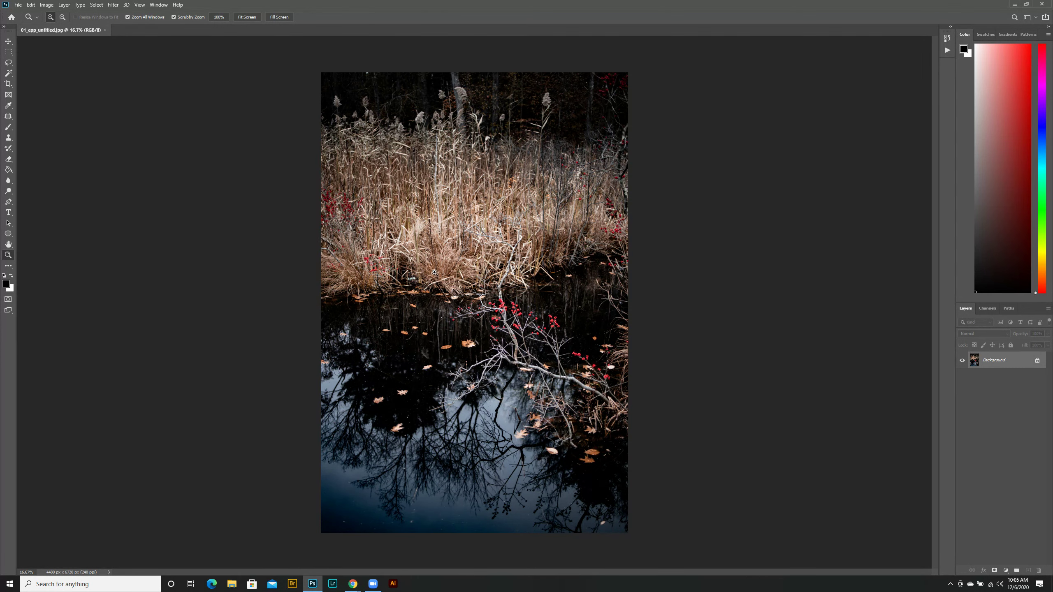
- Switch to Chrome and search Google Images for "greyhound"
mouse_move(354, 591)
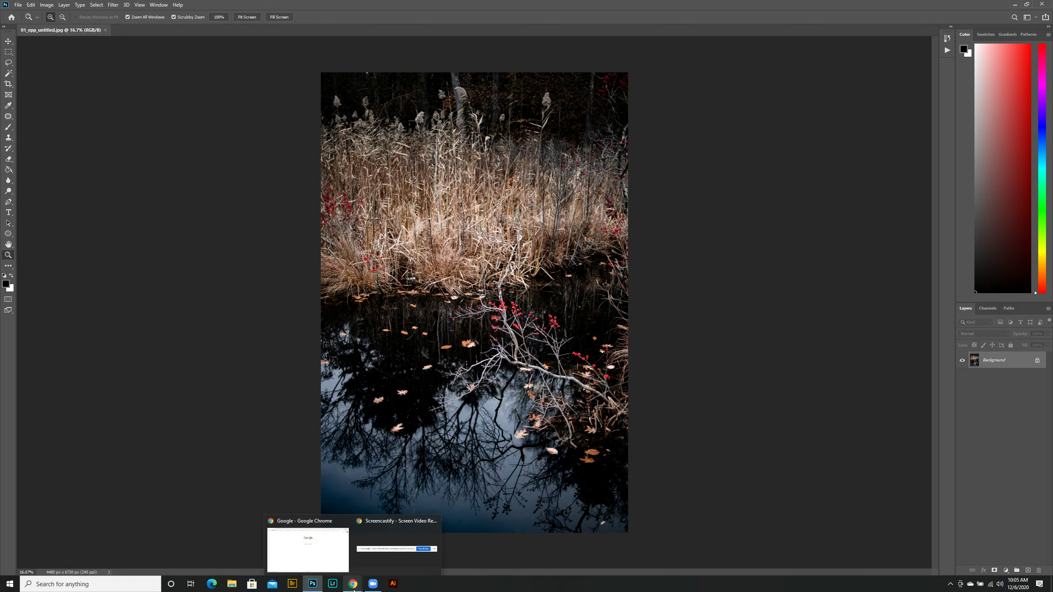
click(308, 549)
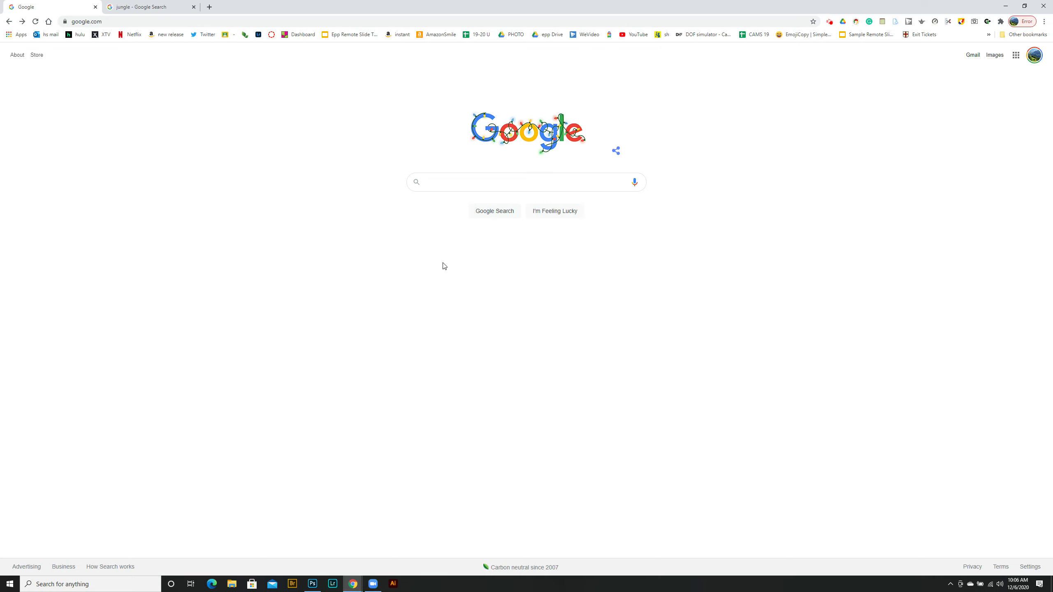
text(greyhound)
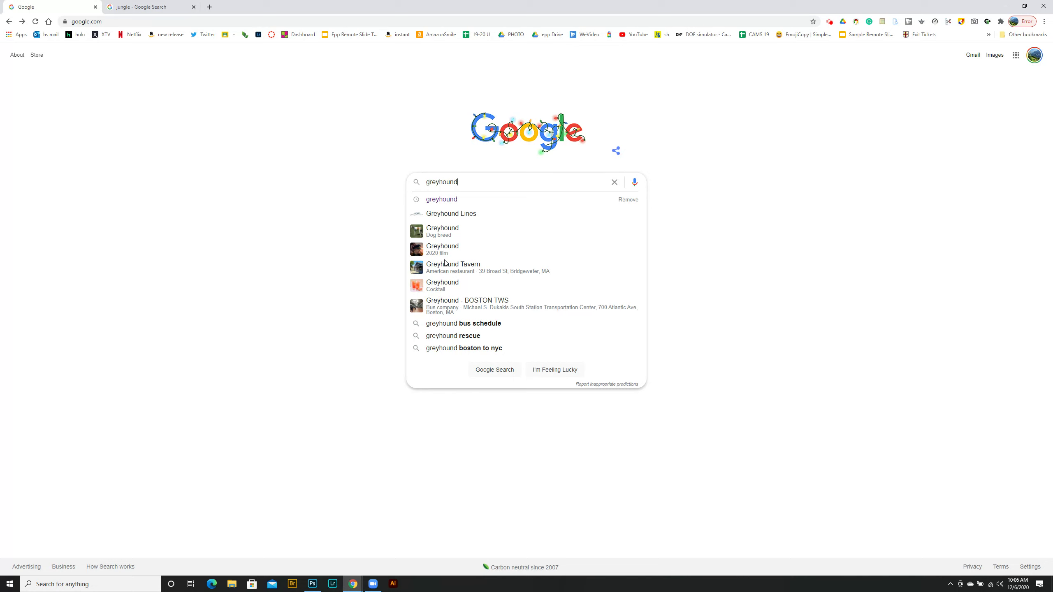
key(Return)
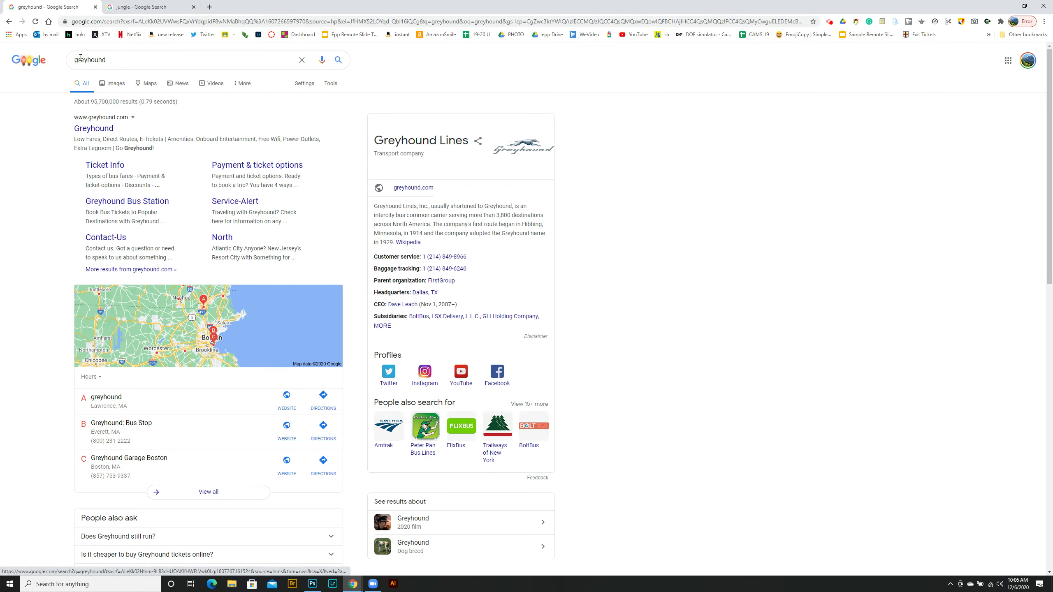
click(117, 86)
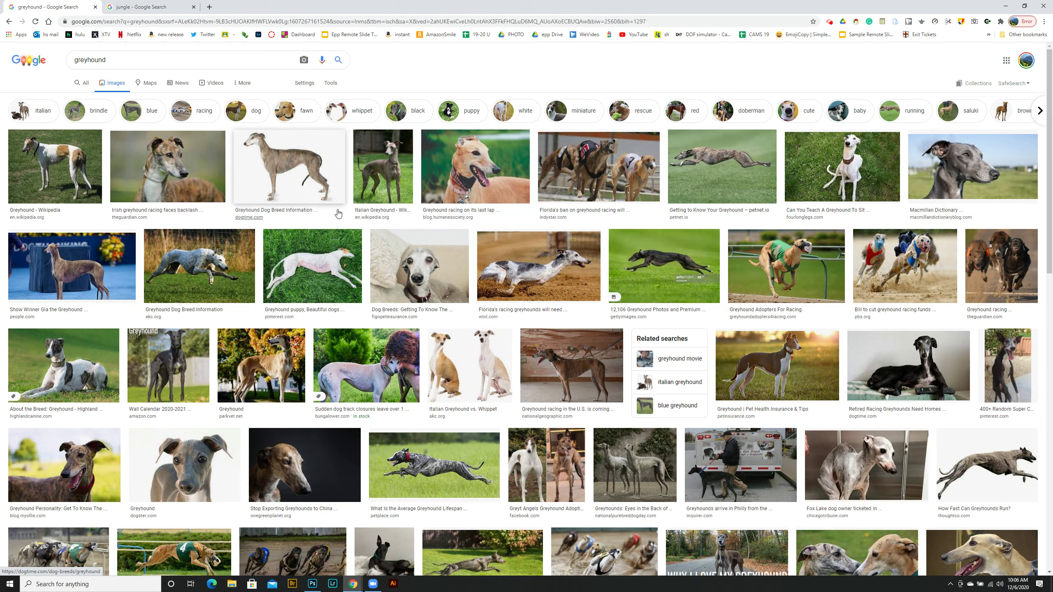
- Filter the greyhound image results to the Large size
click(336, 86)
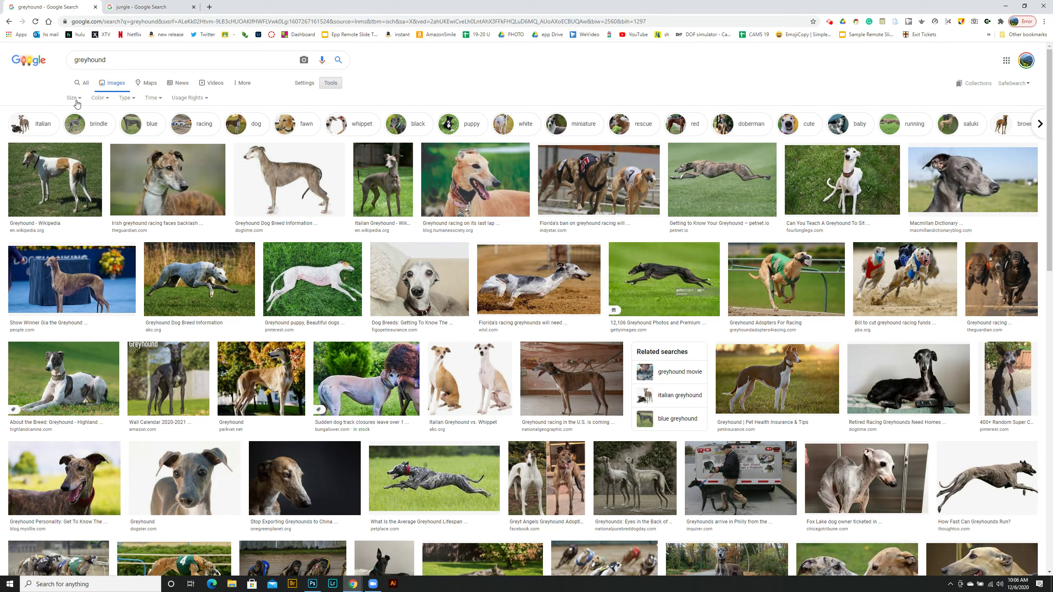
click(77, 99)
click(77, 126)
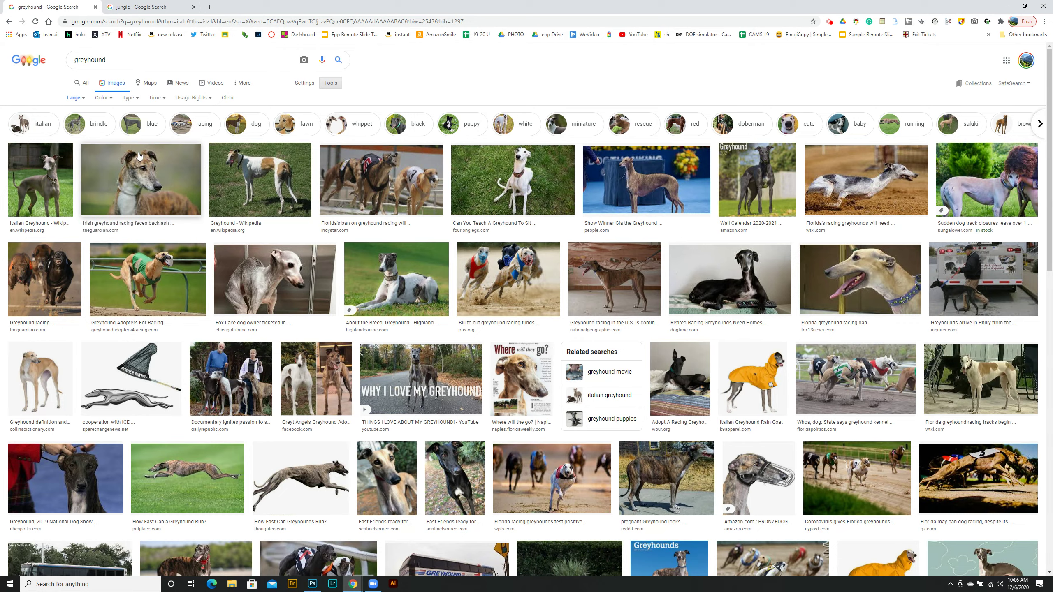
- Preview The Guardian's Irish greyhound racing photo and copy the image
click(156, 190)
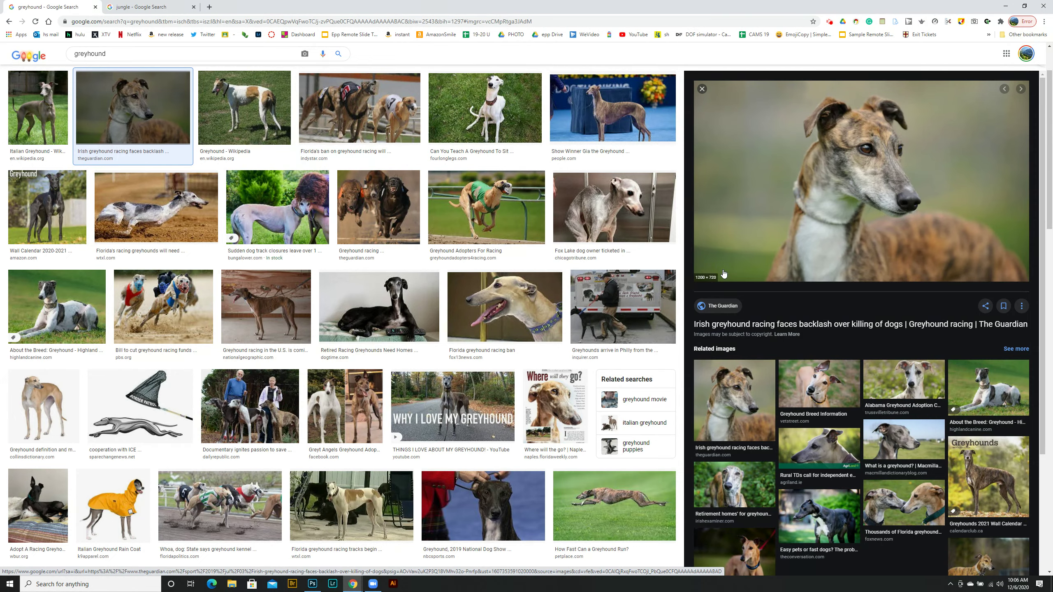
right_click(796, 179)
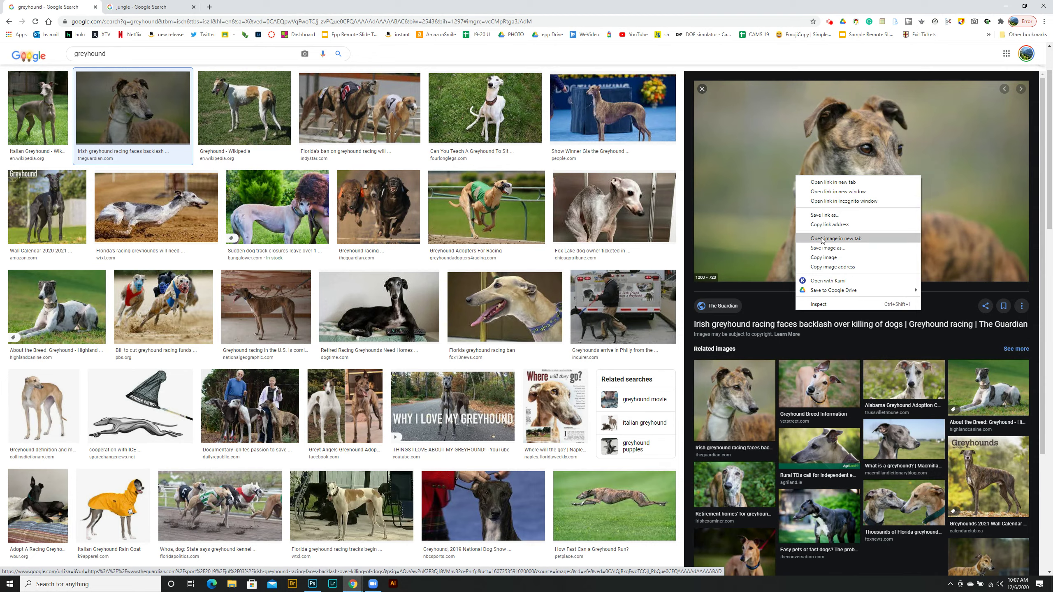
click(824, 258)
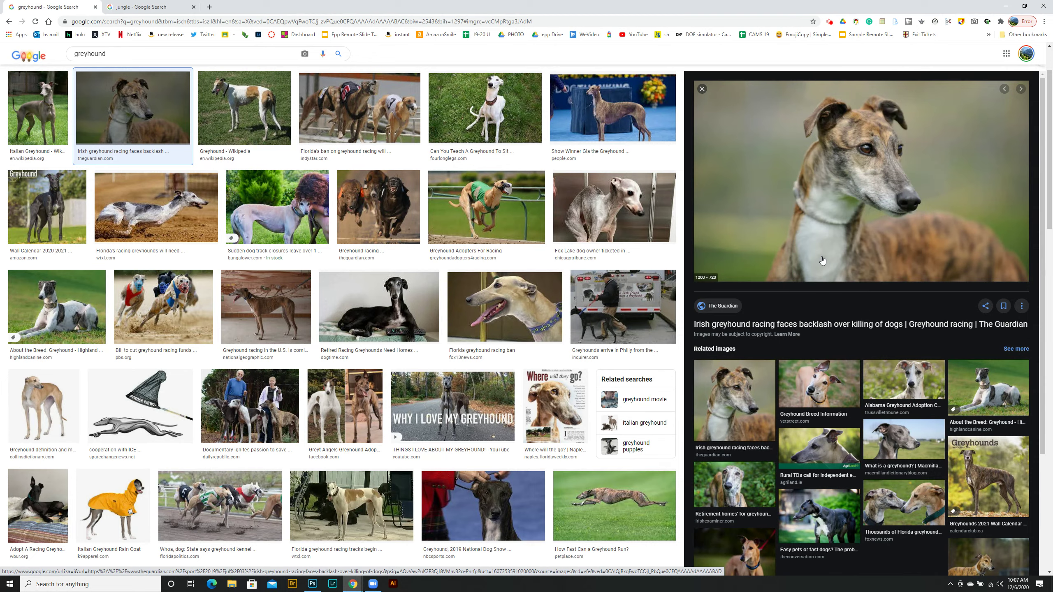
- Switch to Photoshop, create a 1200 x 720 px, 72 ppi document from the Clipboard preset, and paste the copied greyhound image into it
click(312, 585)
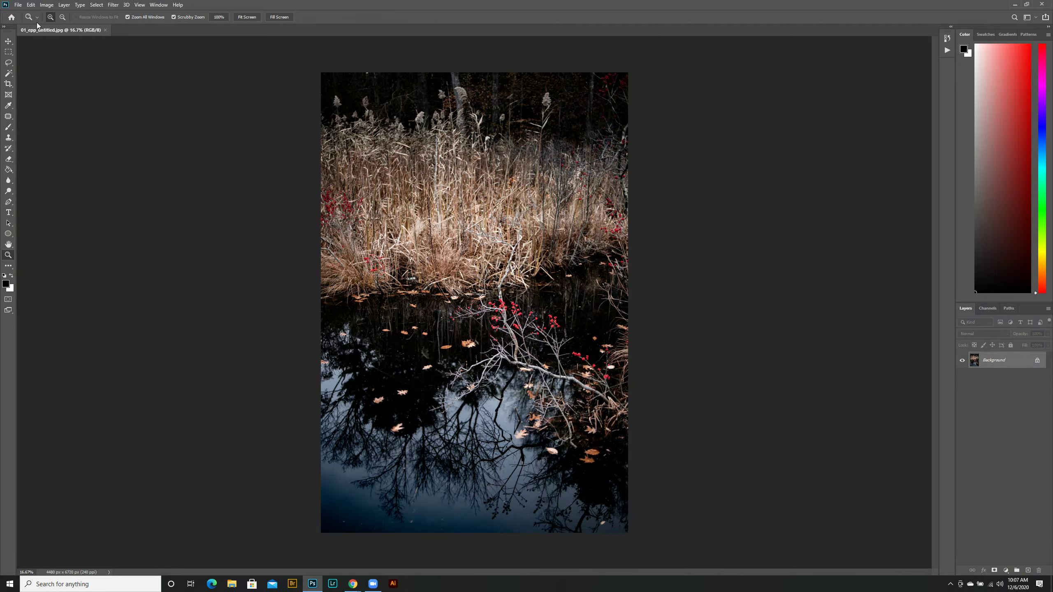
click(18, 5)
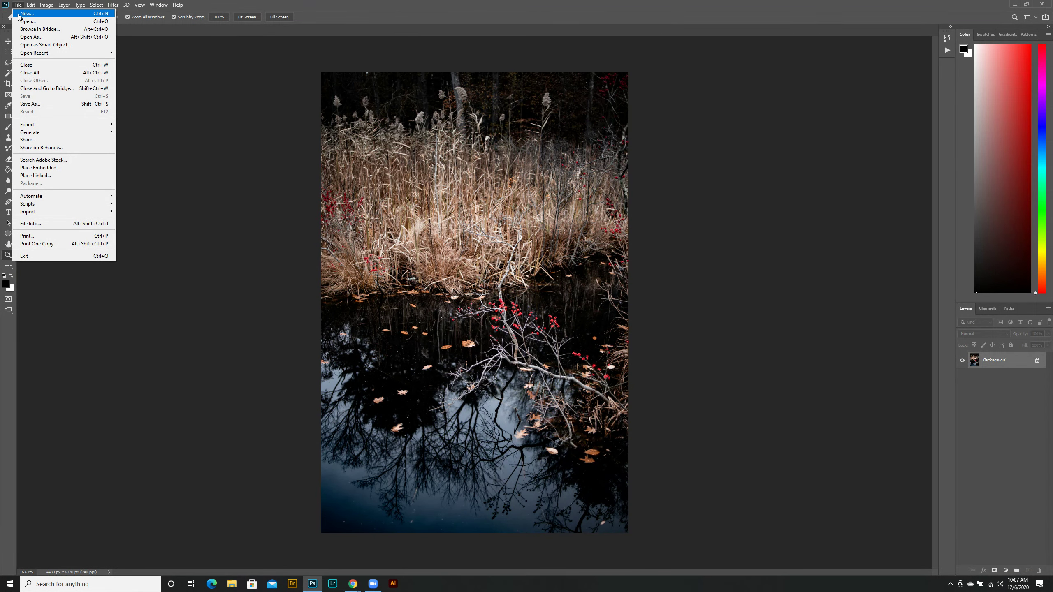
click(26, 13)
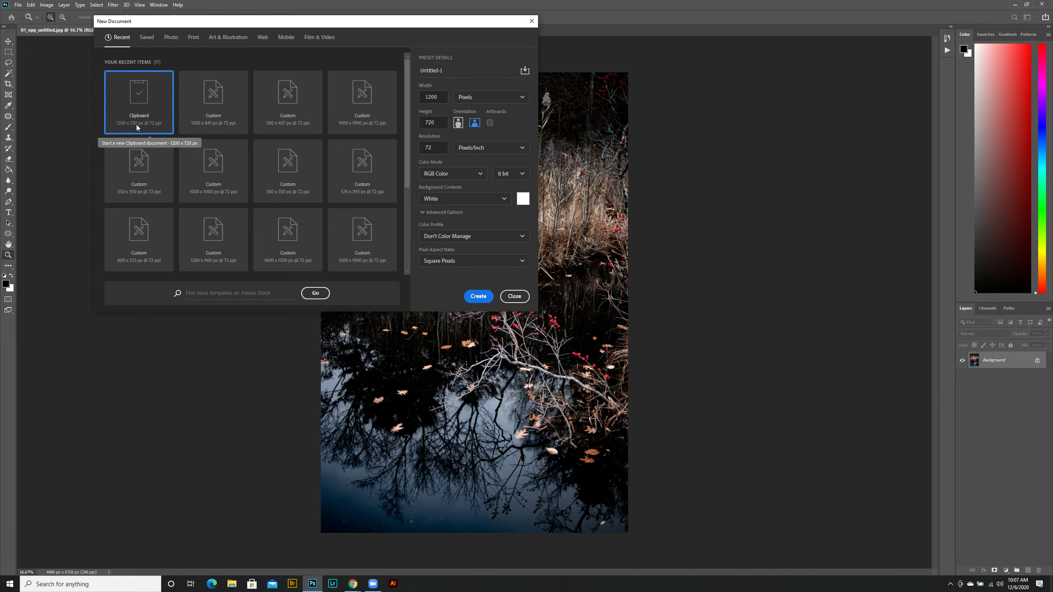
click(486, 300)
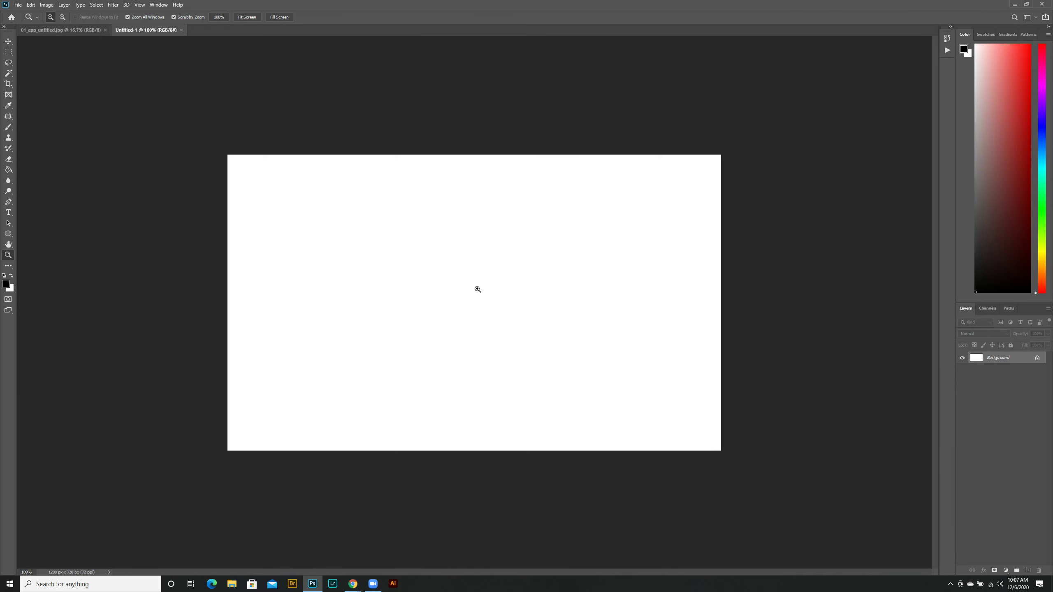
click(32, 5)
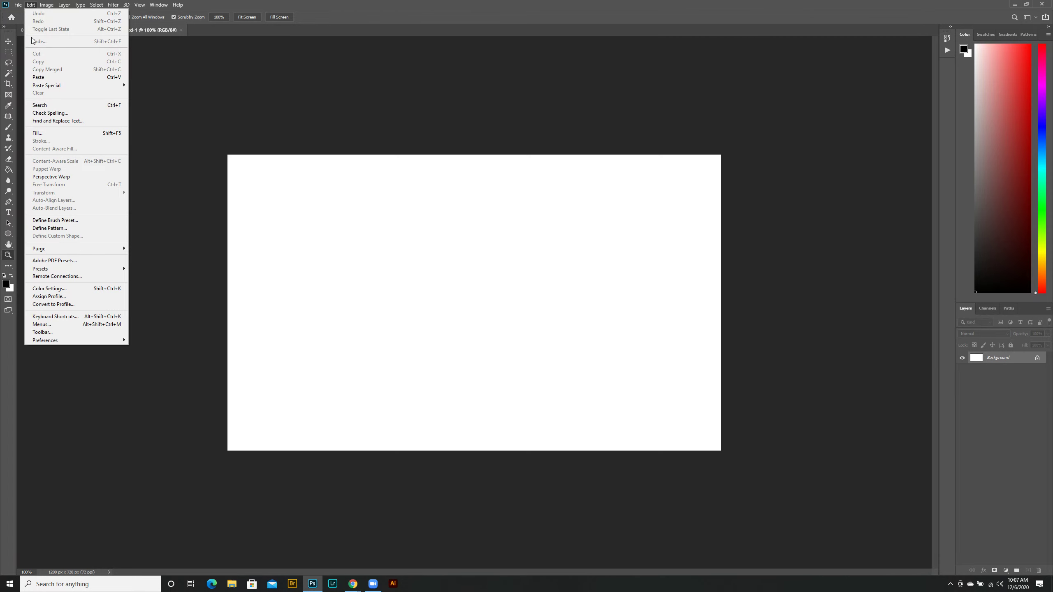
click(44, 78)
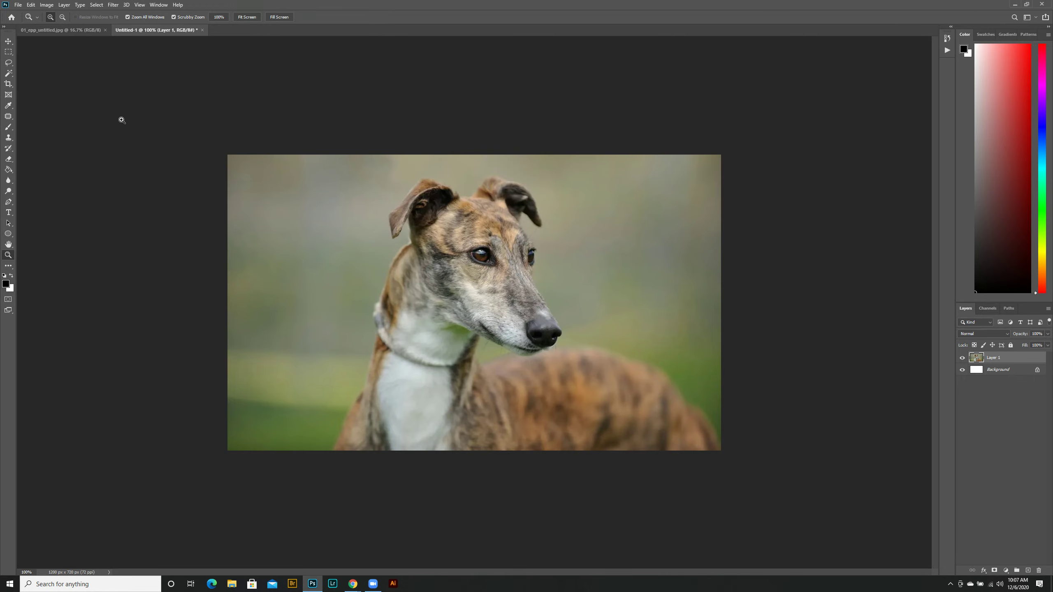
- Create a second blank 1200 x 720 px, 72 ppi document from the Clipboard preset with a white background
click(18, 5)
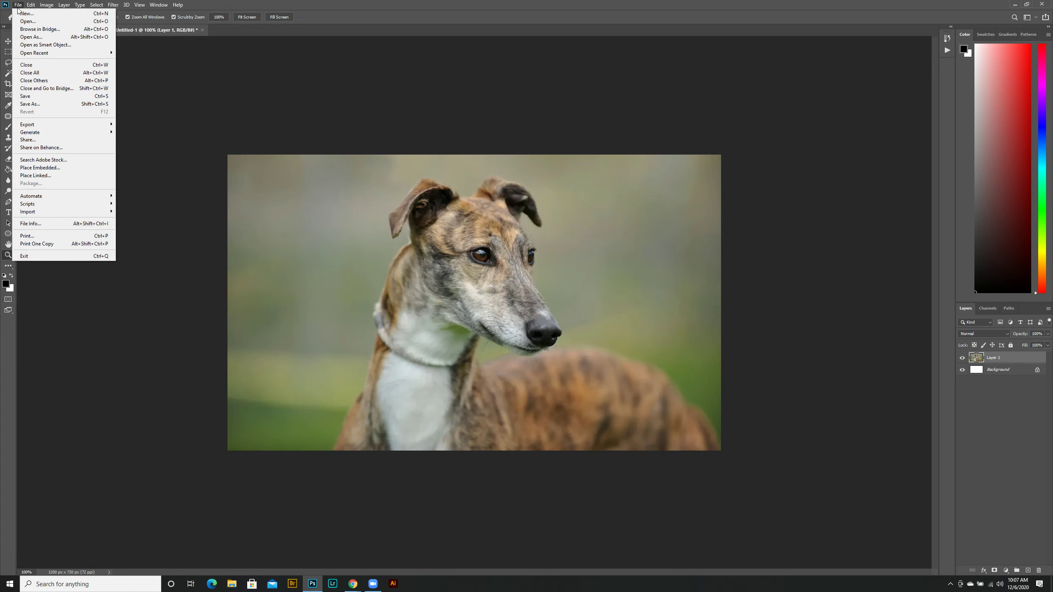
click(23, 14)
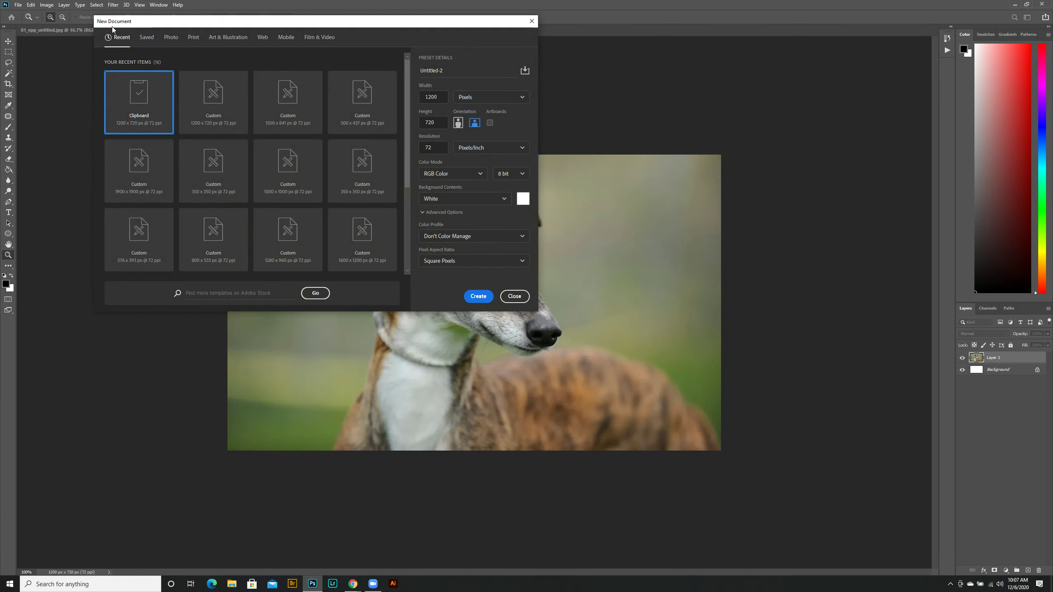
click(478, 296)
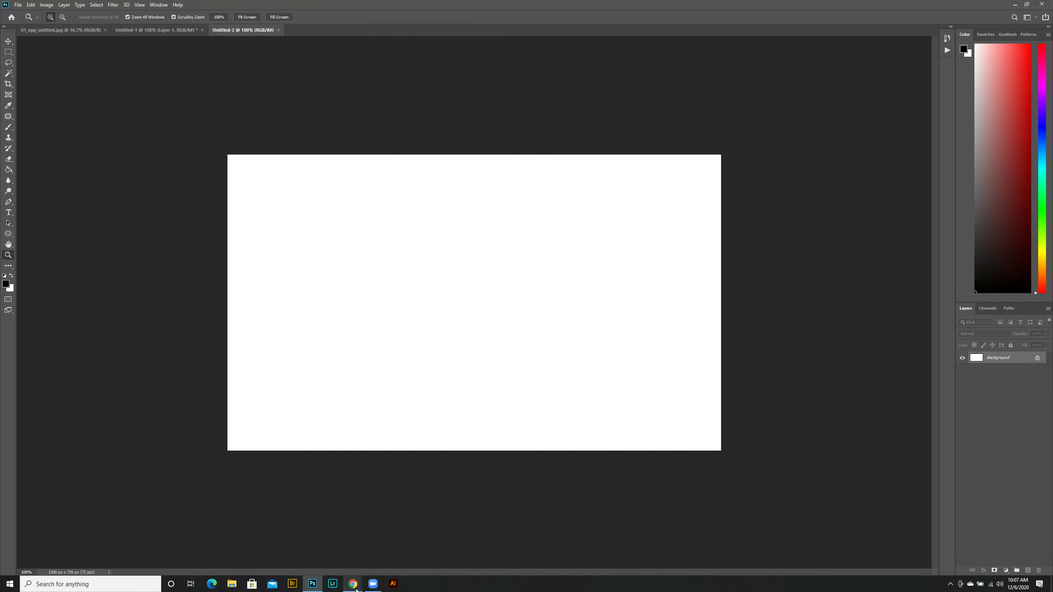
- Switch to Chrome, find the Bil-Jac photo of a standing brindle greyhound with a red collar, and copy the image
mouse_move(357, 588)
click(326, 560)
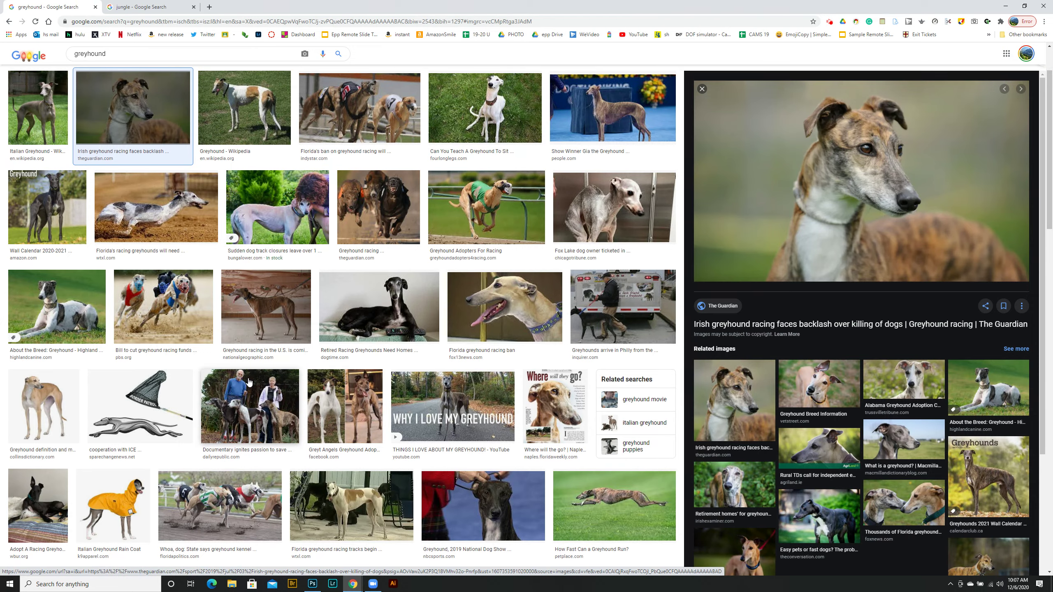
scroll(249, 382, down, 1)
click(57, 360)
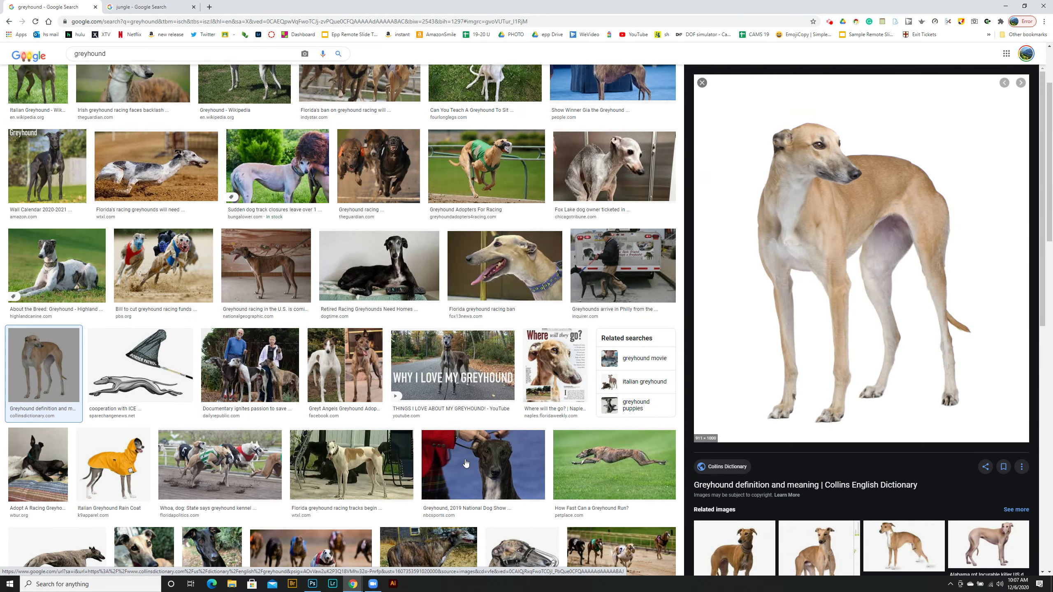
scroll(466, 464, down, 5)
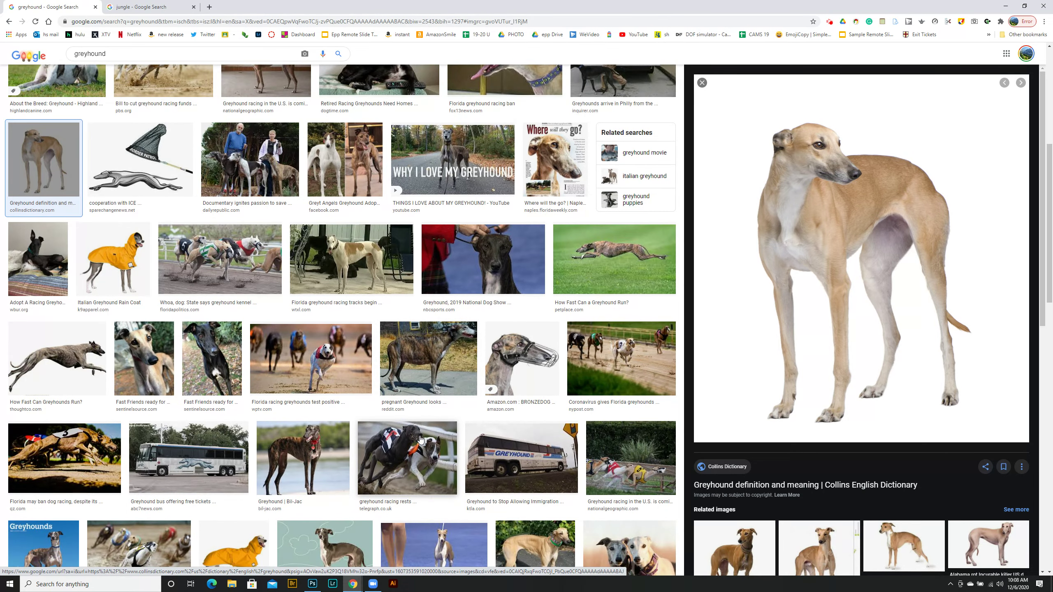
scroll(421, 439, down, 1)
click(340, 428)
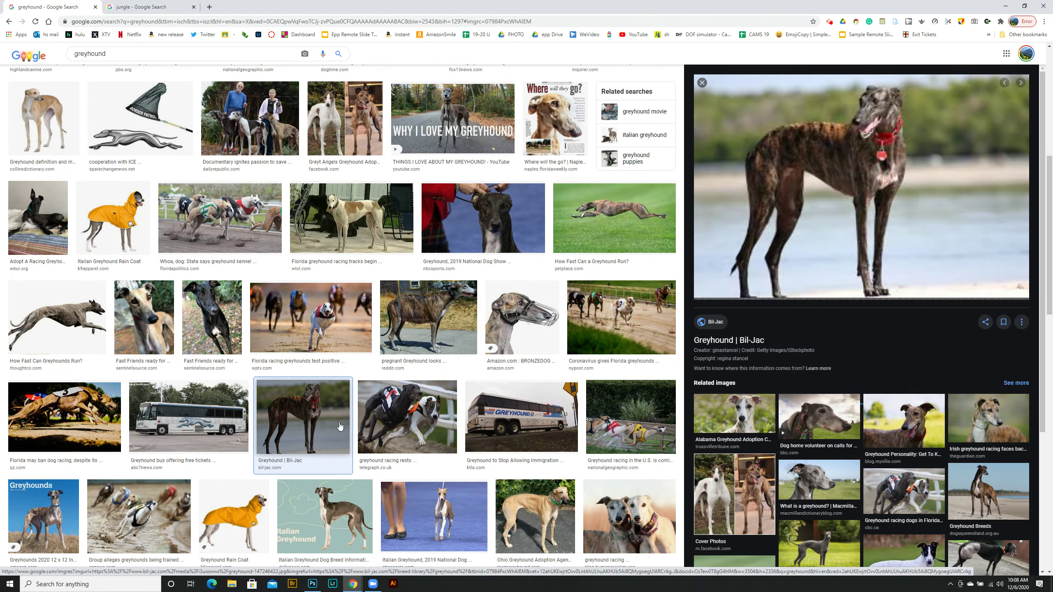
right_click(827, 171)
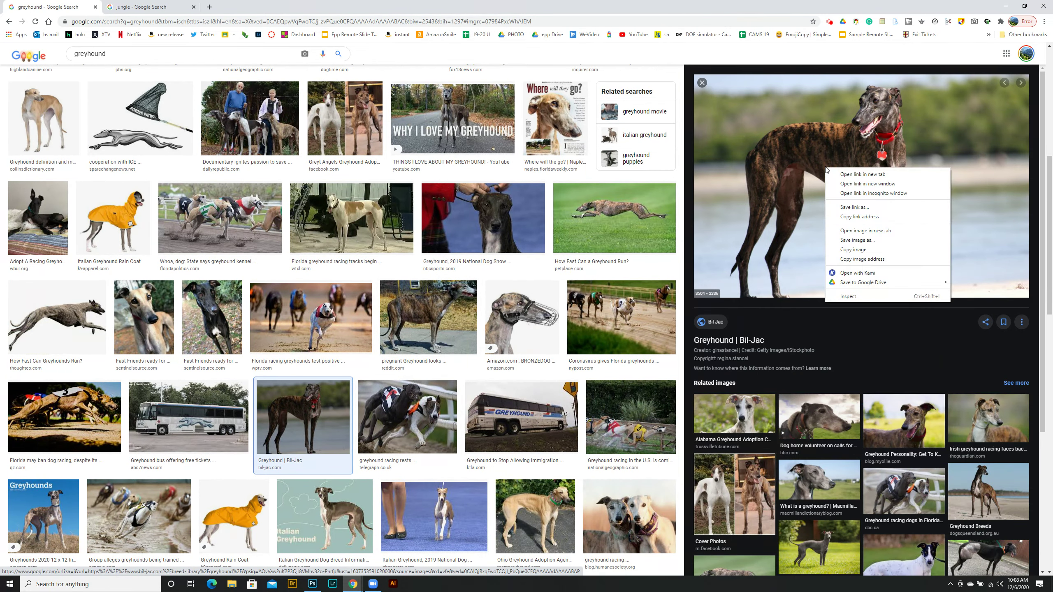
click(853, 250)
- Switch to Photoshop and paste the copied Bil-Jac greyhound image into the blank second document
click(315, 583)
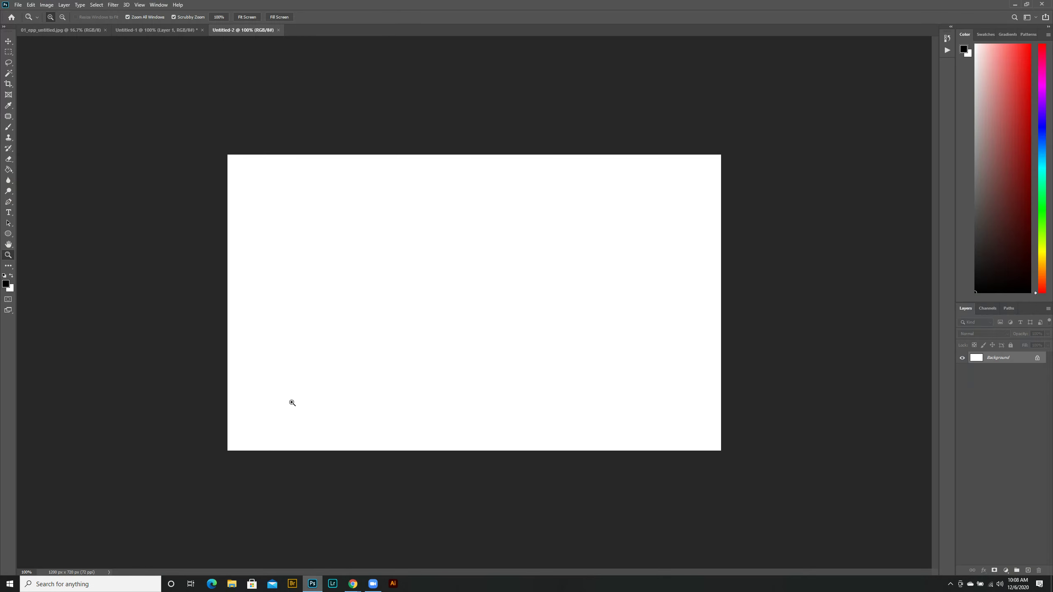
click(30, 5)
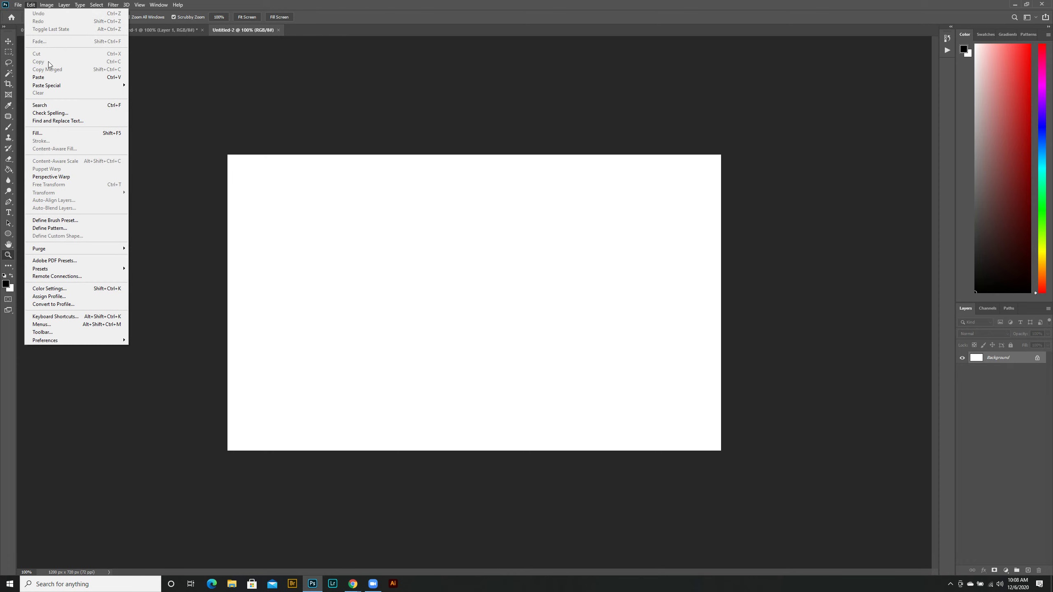
click(46, 76)
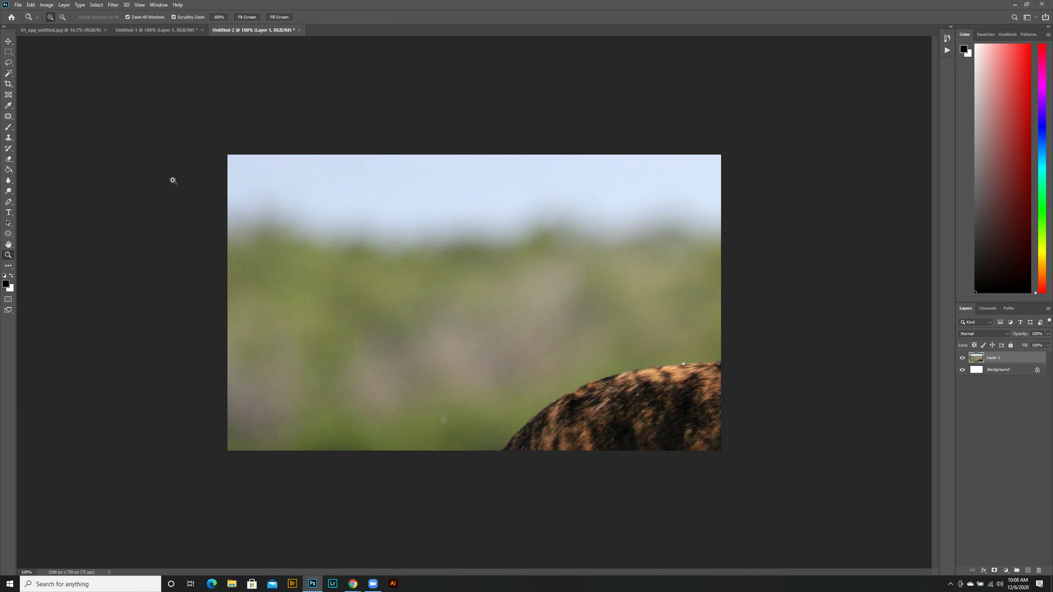
- Reposition the oversized pasted layer with the Move tool so the greyhound's head and red collar lie within the canvas
click(11, 40)
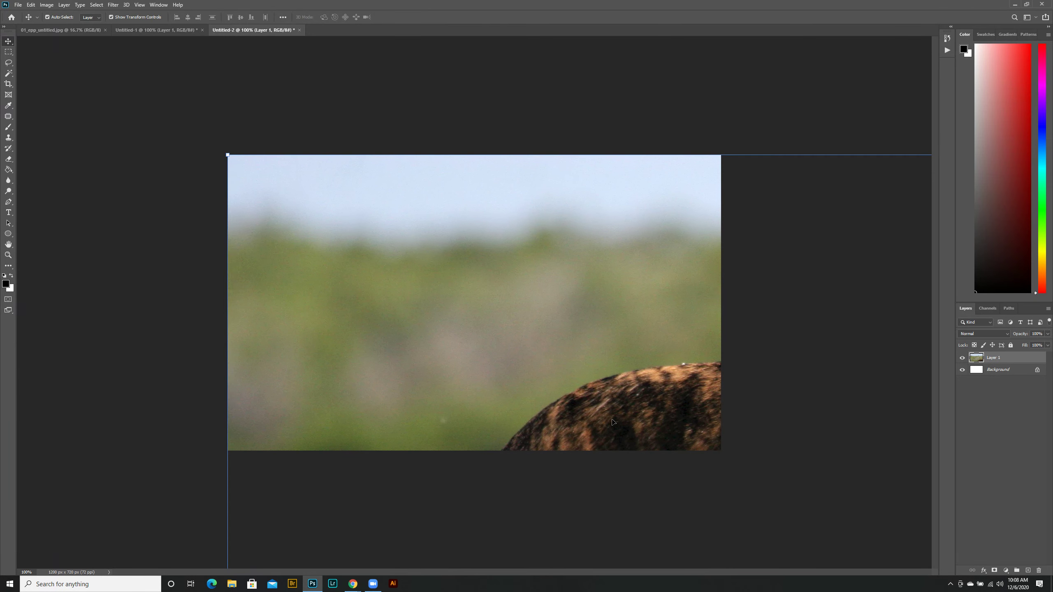
drag(612, 421, 329, 299)
drag(555, 333, 522, 390)
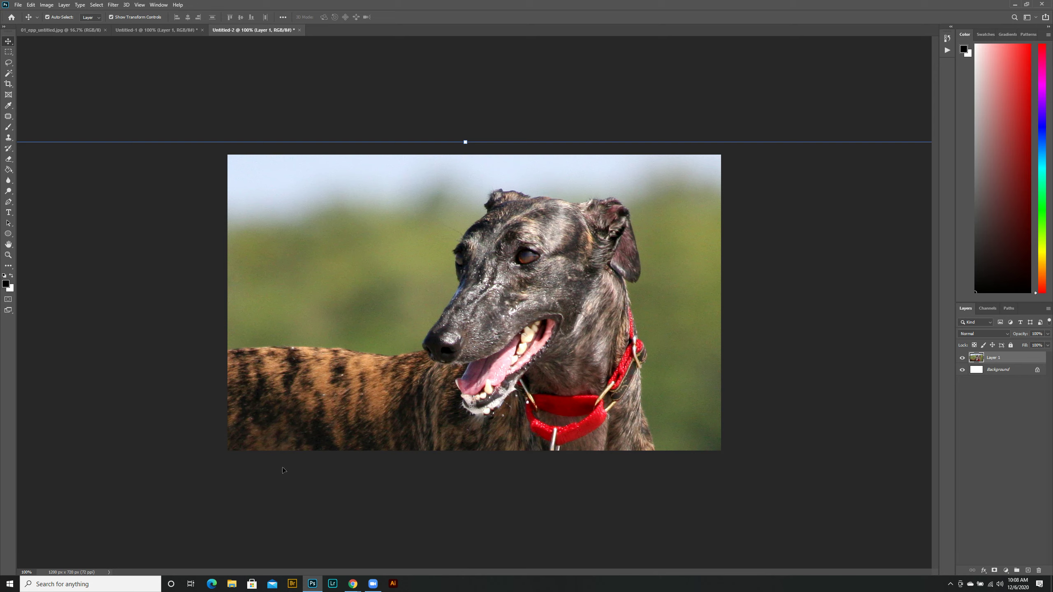
- Switch to Chrome and copy the Bil-Jac greyhound image again from its preview
mouse_move(355, 590)
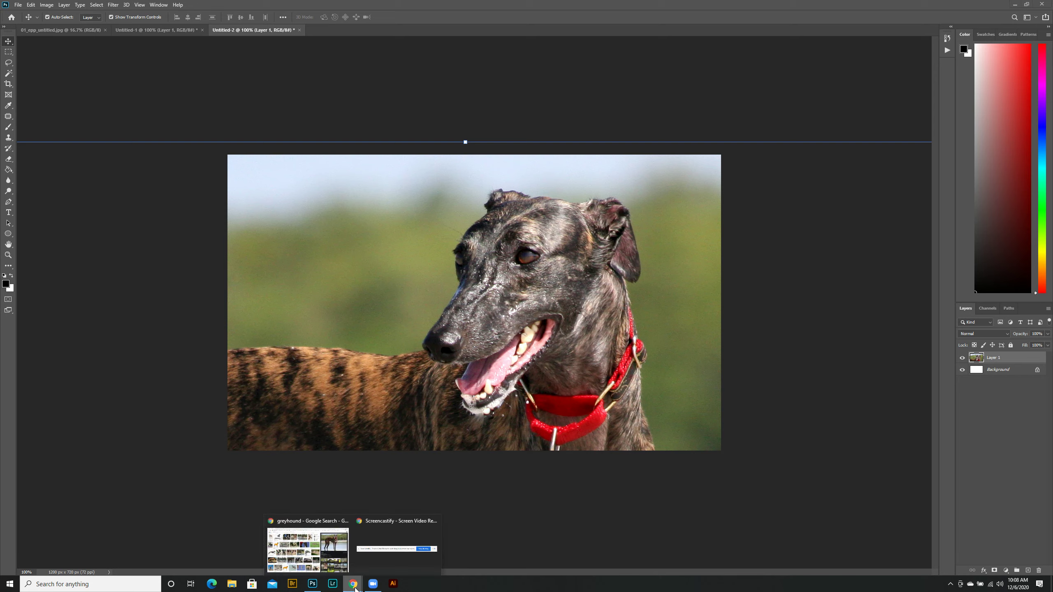
click(316, 549)
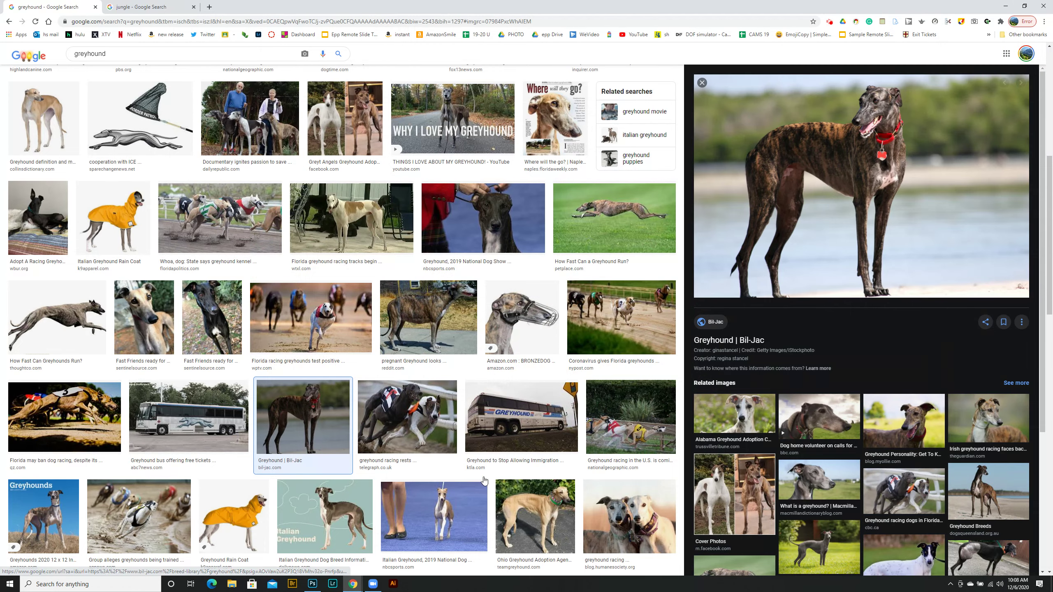
right_click(791, 175)
click(817, 253)
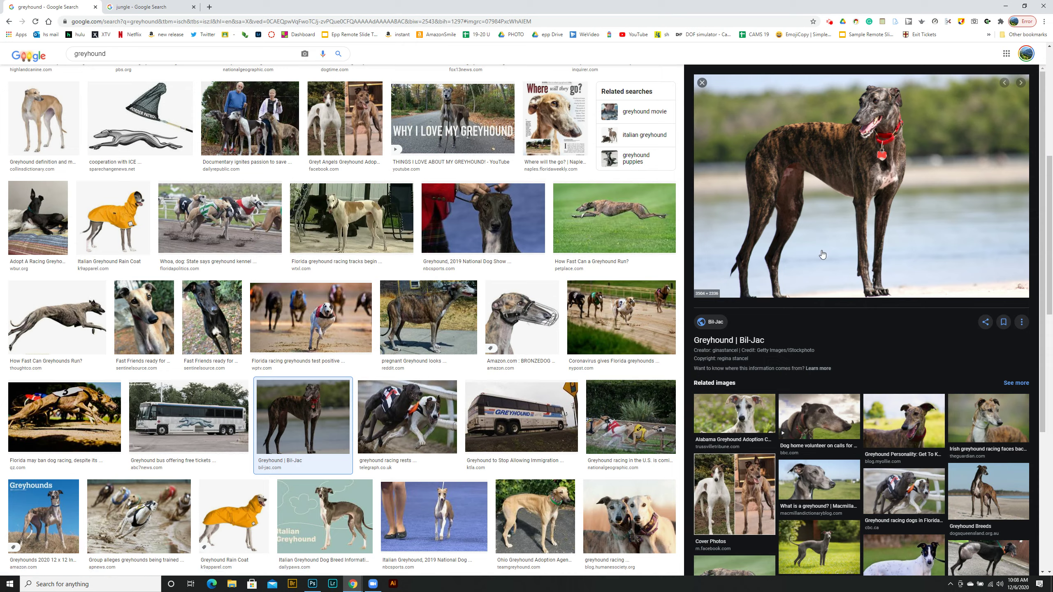
- Switch to Photoshop, create a 3504 x 2336 px document from the Clipboard preset, and paste the copied greyhound image into it
click(312, 584)
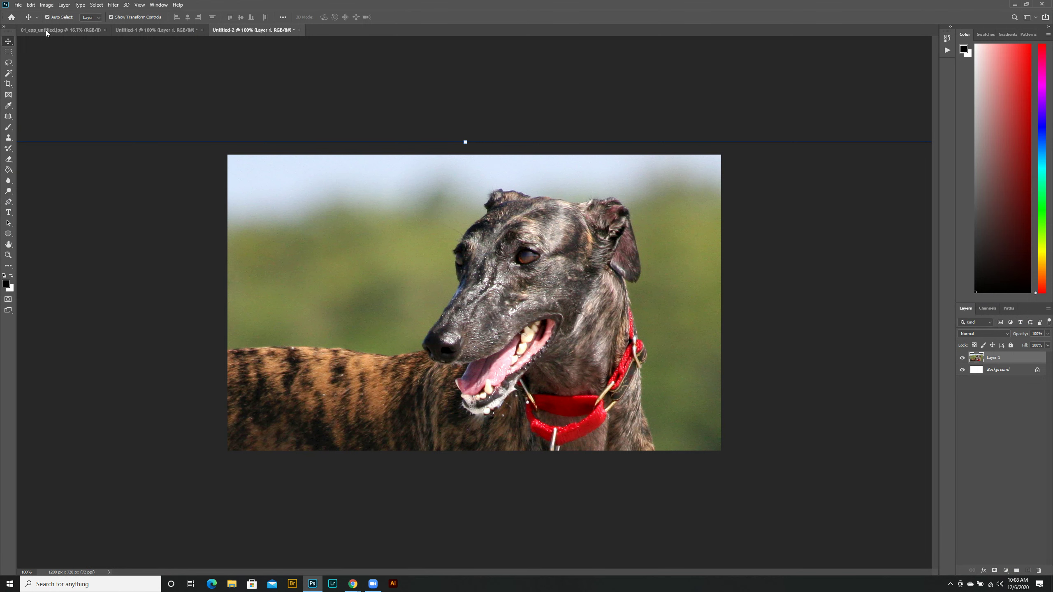
click(18, 5)
click(24, 16)
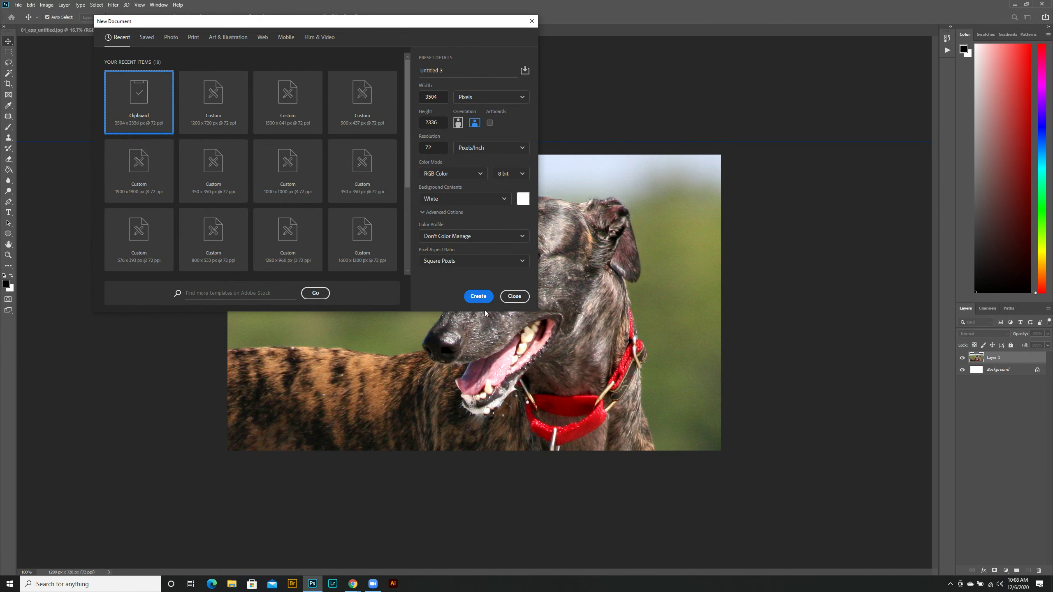
click(479, 297)
click(31, 5)
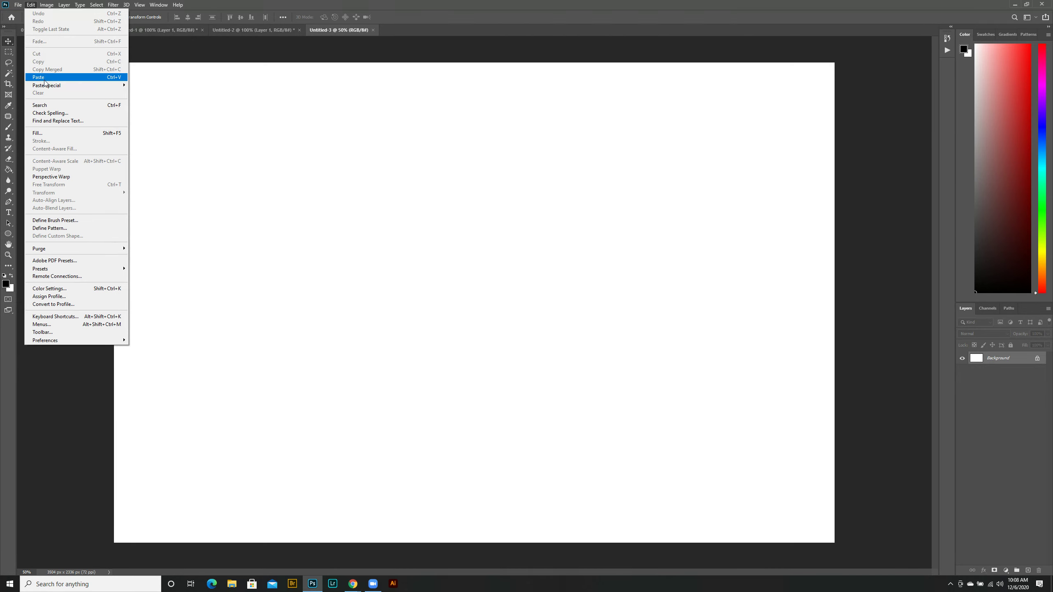
click(41, 77)
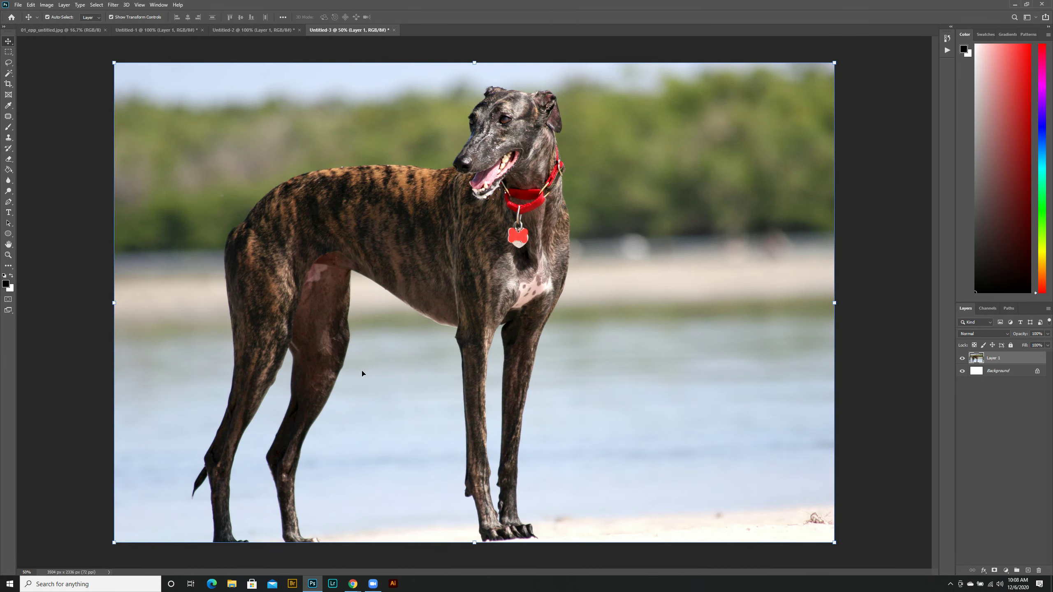
- Close the Untitled-2 document containing the oversized greyhound layer without saving its changes
click(273, 30)
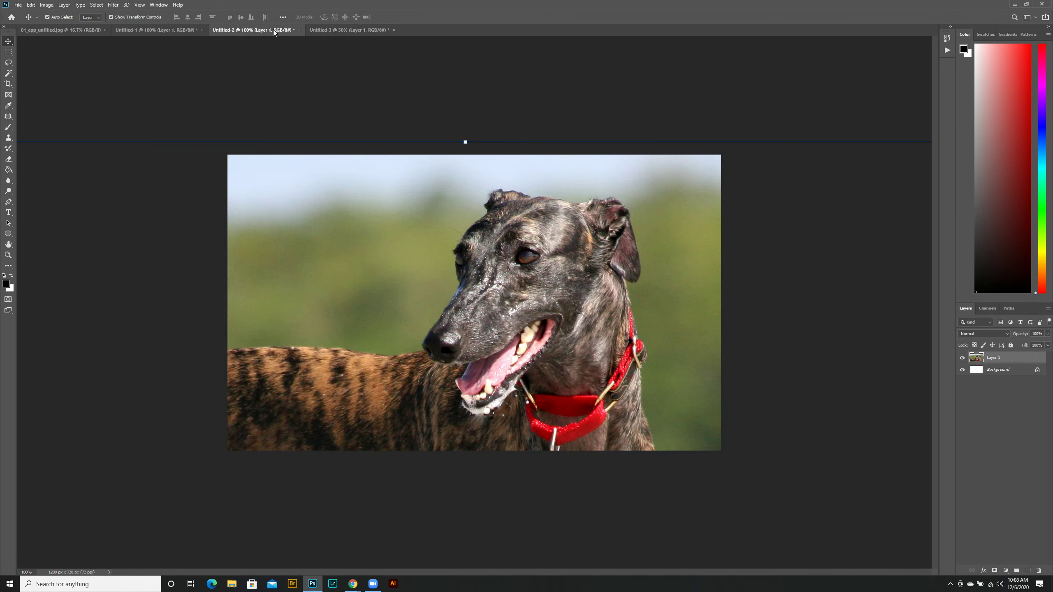
click(299, 30)
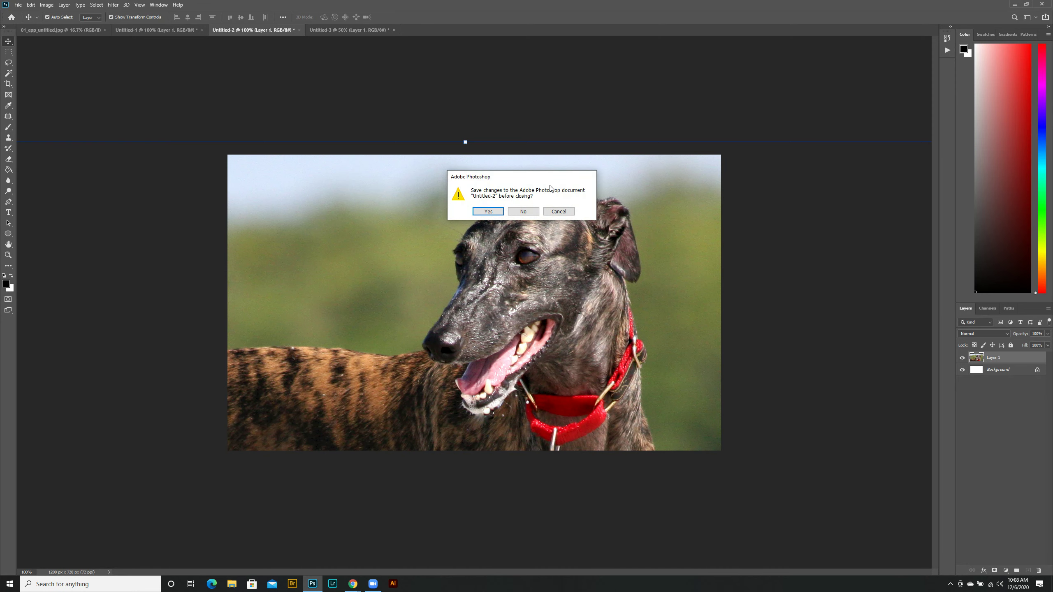
click(488, 212)
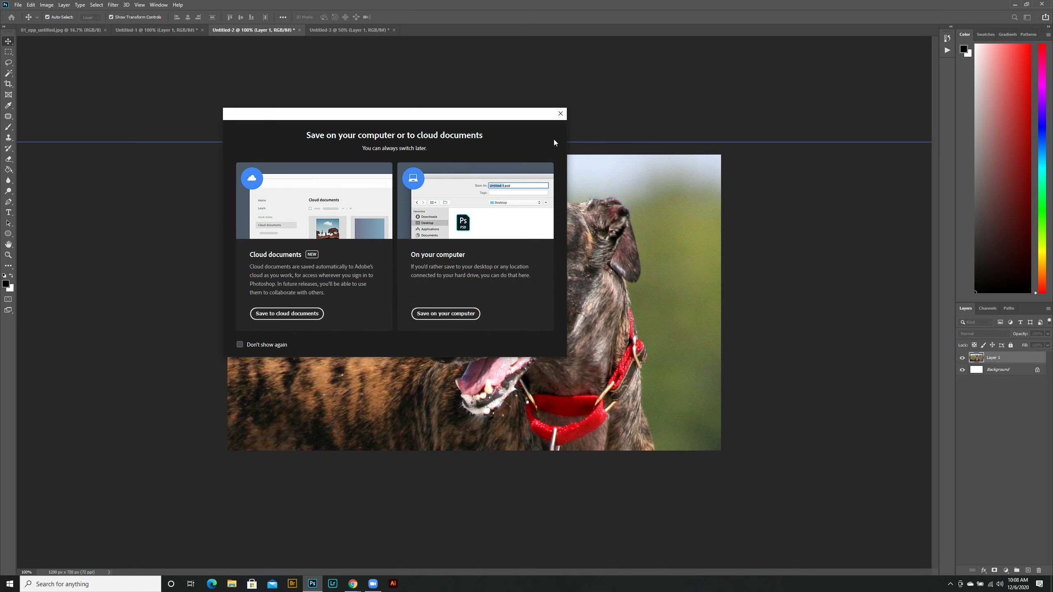
click(560, 114)
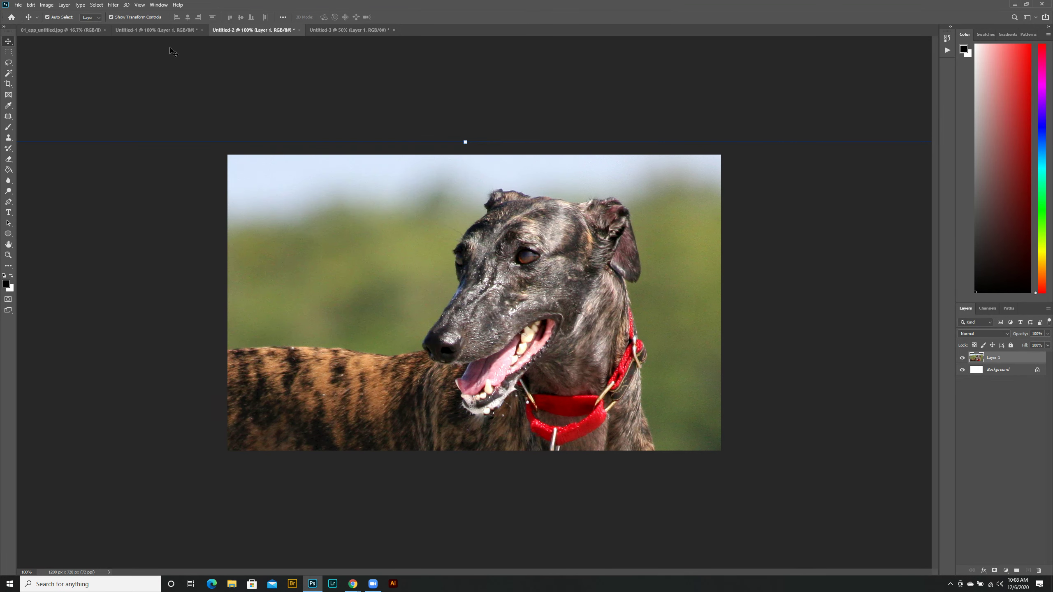
click(300, 31)
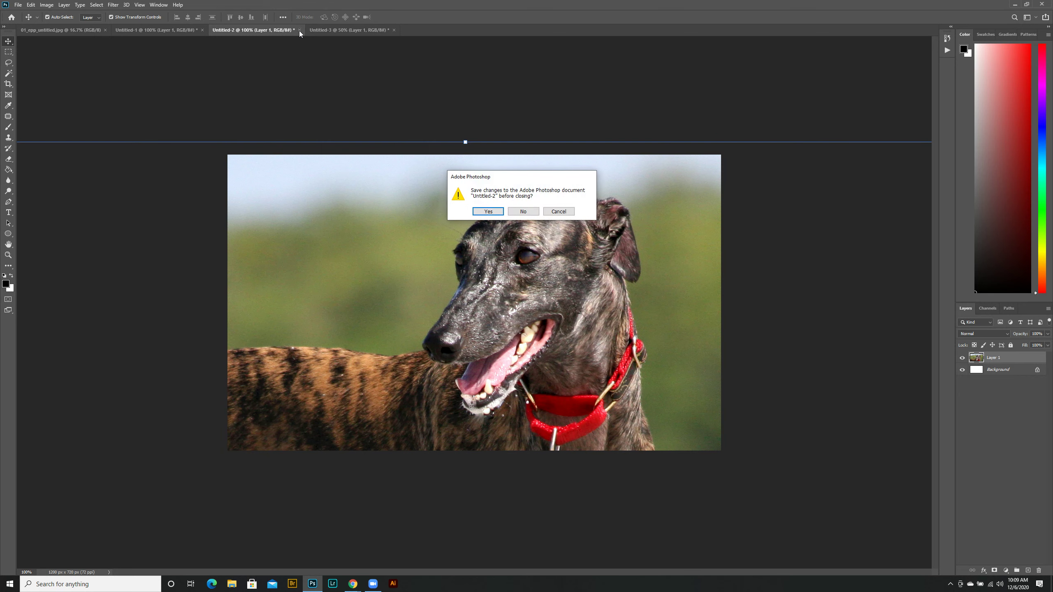
click(530, 210)
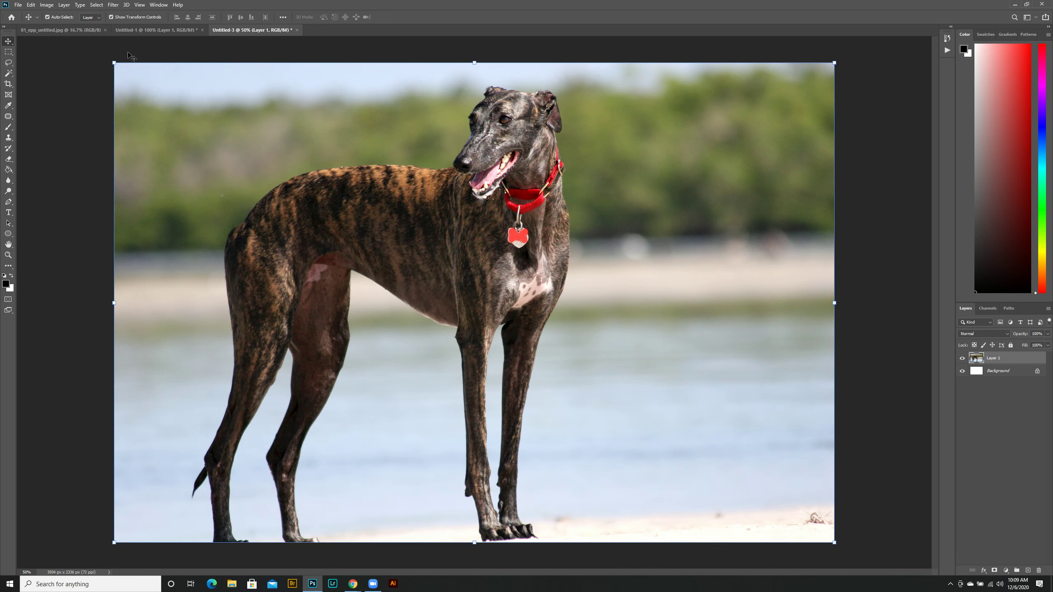
- View the other two open documents, then return to the full greyhound image in Untitled-3
click(151, 30)
click(60, 31)
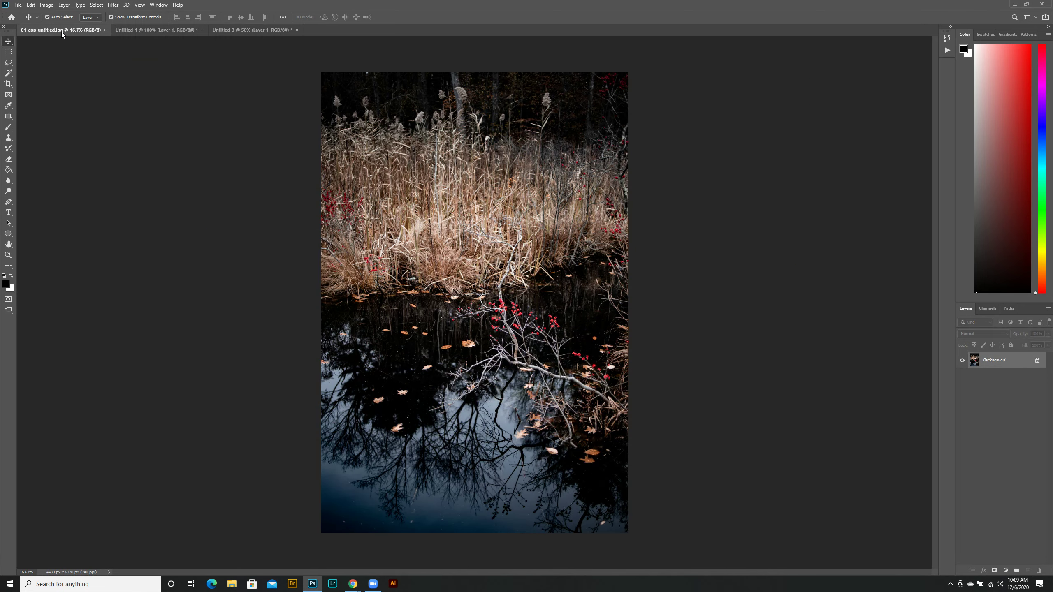
click(239, 31)
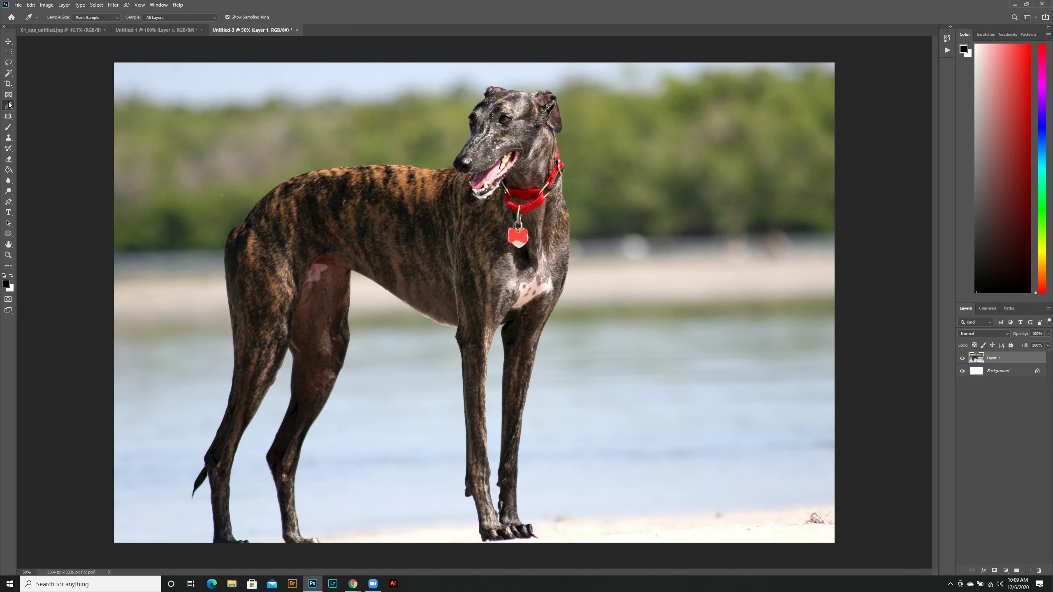
click(8, 132)
click(8, 162)
click(8, 183)
click(8, 203)
click(9, 224)
click(8, 244)
click(8, 266)
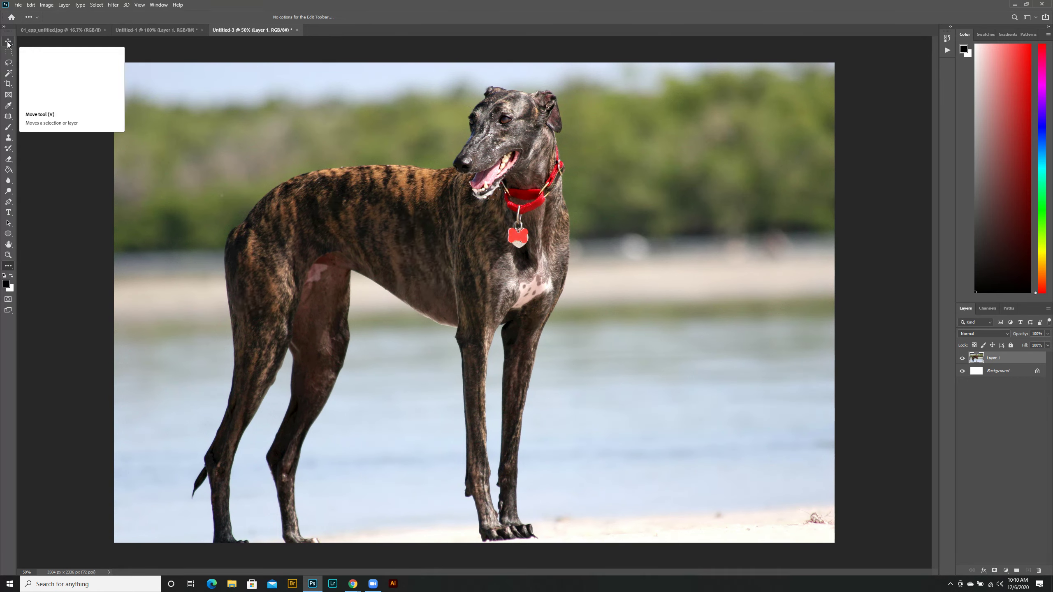
- With the Zoom tool and Scrubby Zoom, zoom the greyhound image in and out, finishing at 50% magnification
click(8, 255)
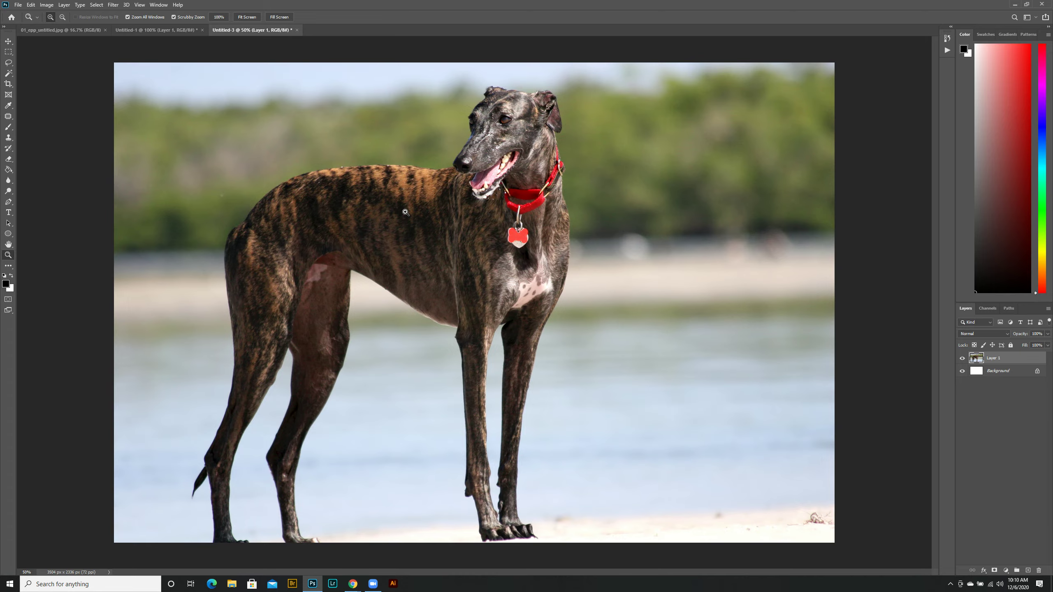
drag(406, 211, 502, 364)
drag(630, 482, 495, 299)
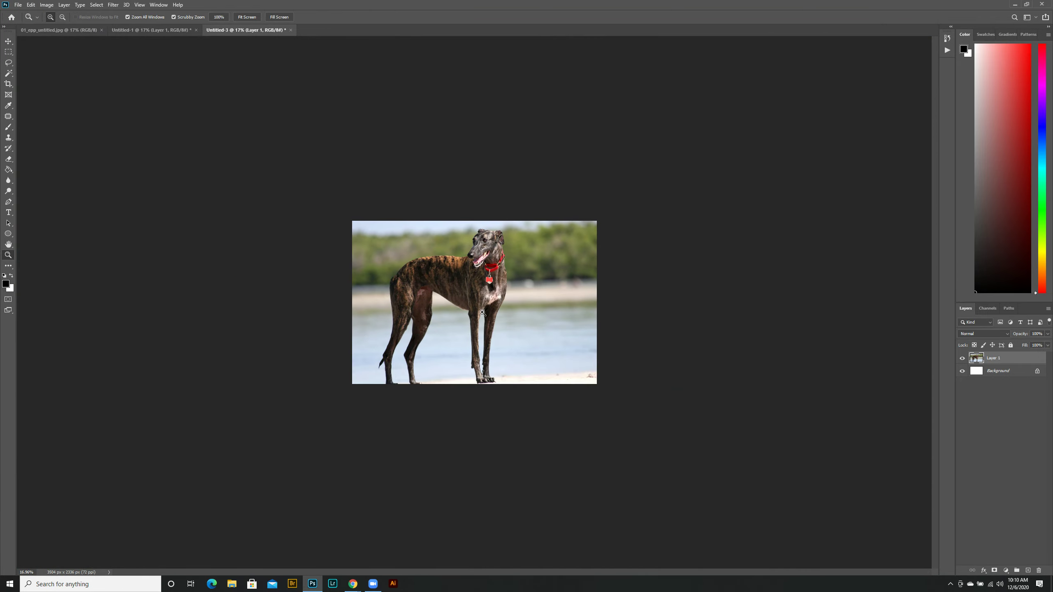
mouse_move(428, 277)
mouse_down()
mouse_move(477, 329)
mouse_move(422, 275)
mouse_up()
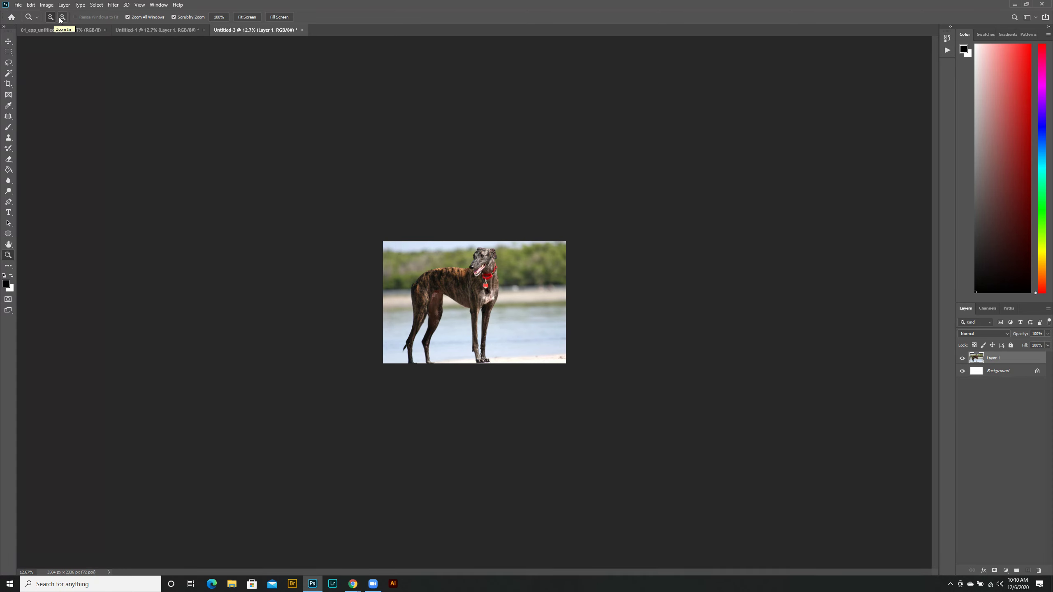
drag(418, 298, 418, 299)
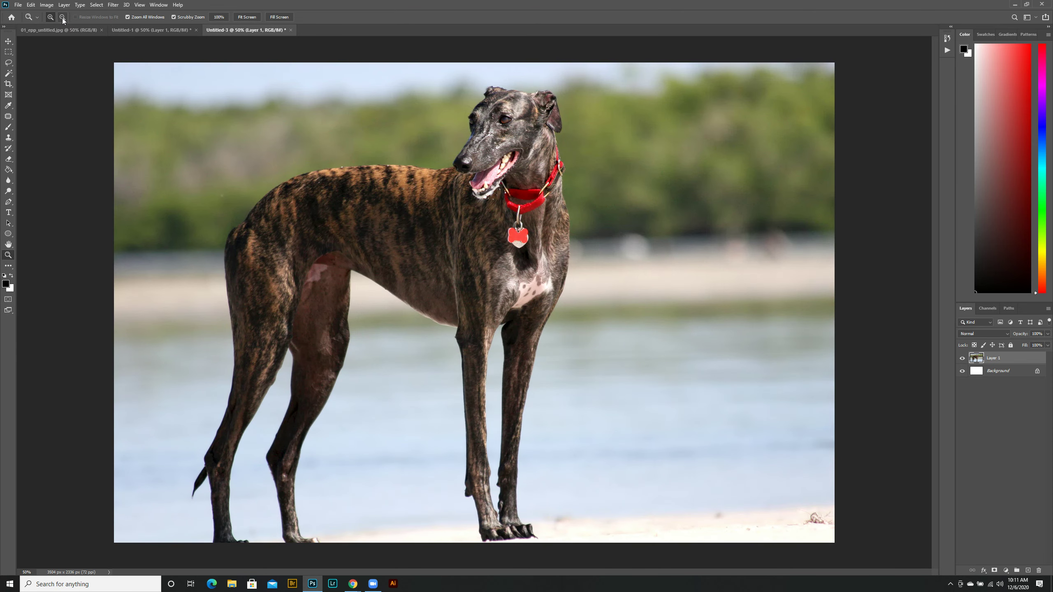
- Zoom out of the greyhound image in fixed increments until it is at 4% magnification
alt+click(433, 300)
alt+click(433, 300)
alt+click(434, 300)
alt+click(433, 300)
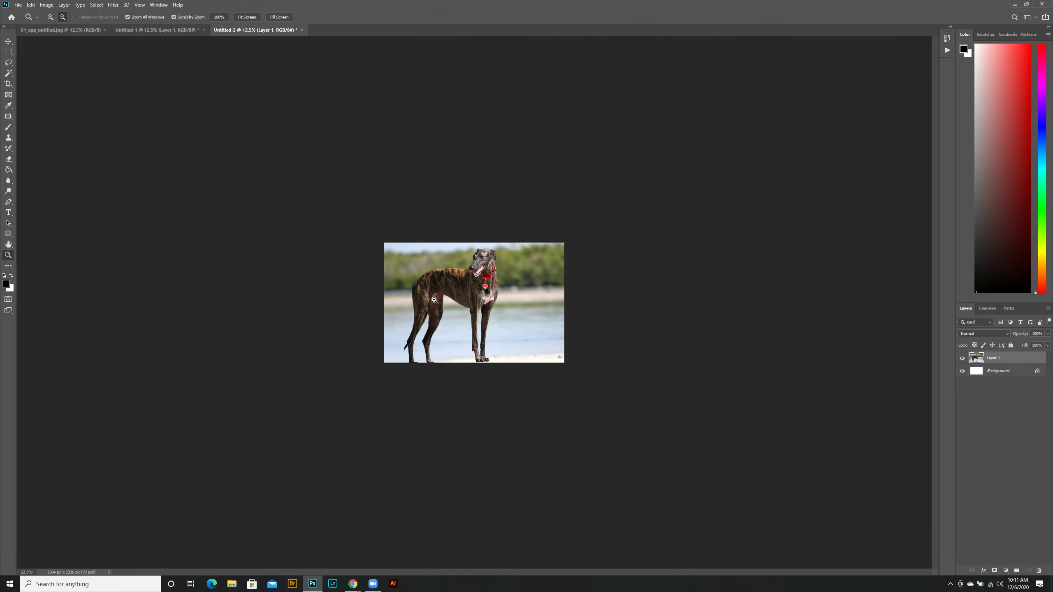
click(50, 18)
key(alt)
key(alt)
alt+click(452, 321)
alt+click(452, 322)
alt+click(452, 322)
alt+click(452, 321)
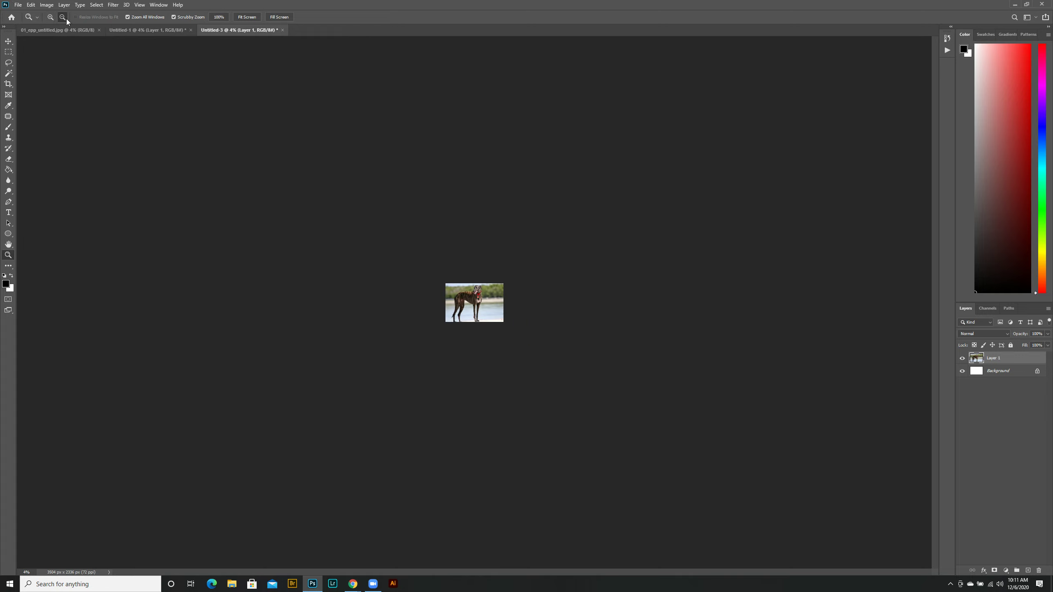
- Zoom back in on the greyhound image in fixed increments to 50% magnification
click(441, 277)
click(441, 277)
click(441, 277)
click(441, 277)
click(441, 277)
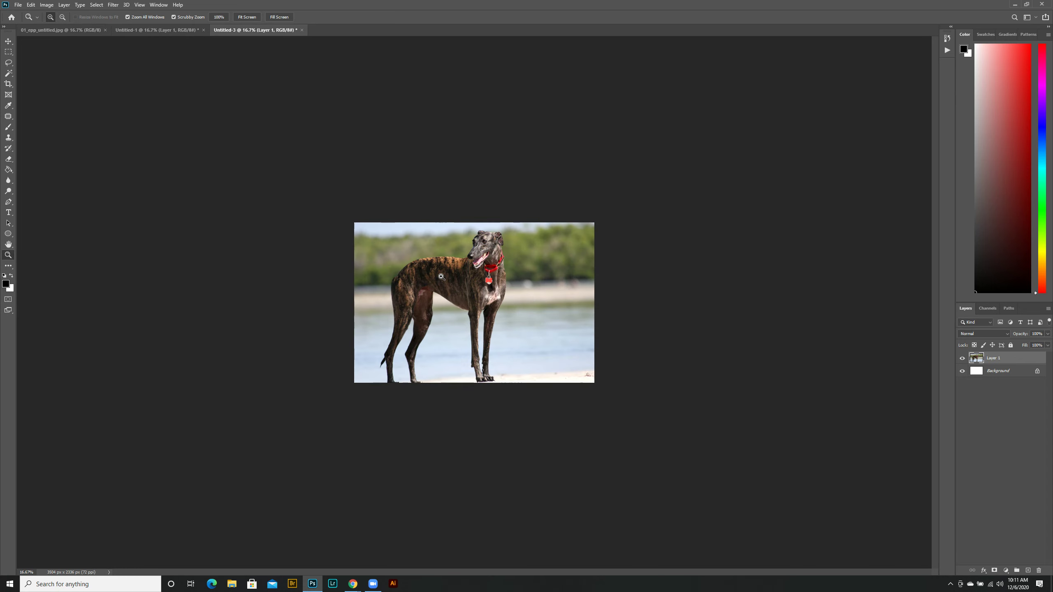
click(441, 277)
click(441, 277)
click(441, 277)
key(alt)
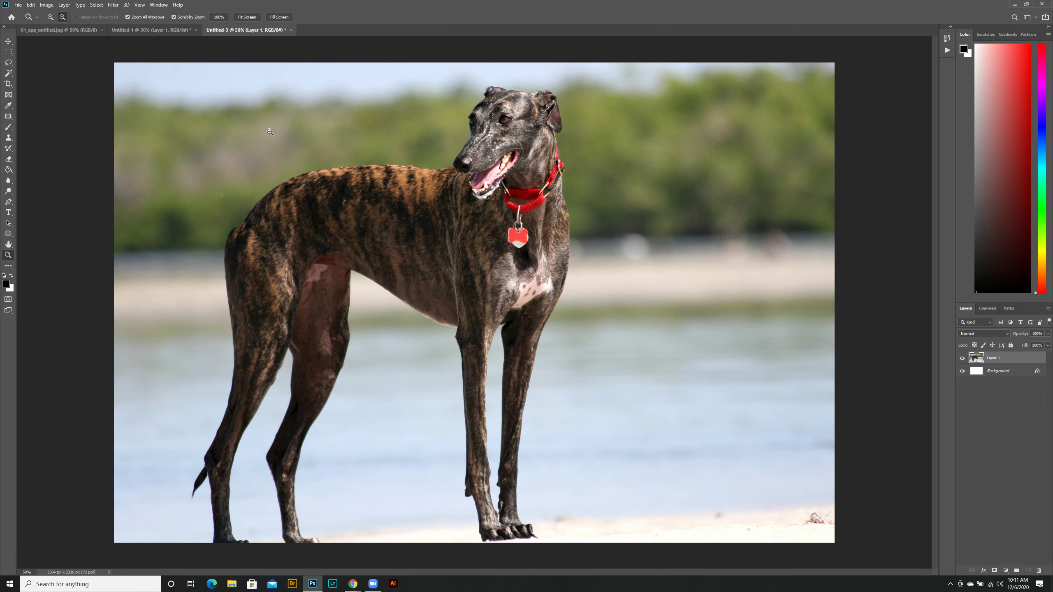
- Compare the Fit Screen, Fill Screen and 100% views of the greyhound image, ending with the whole image at 42.2%
click(249, 17)
click(278, 17)
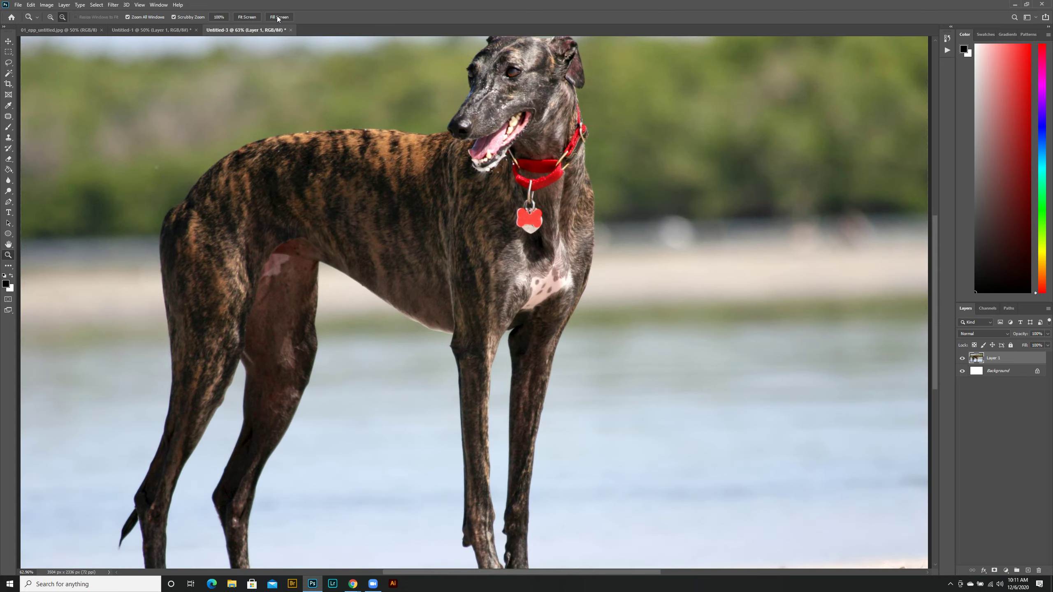
click(222, 18)
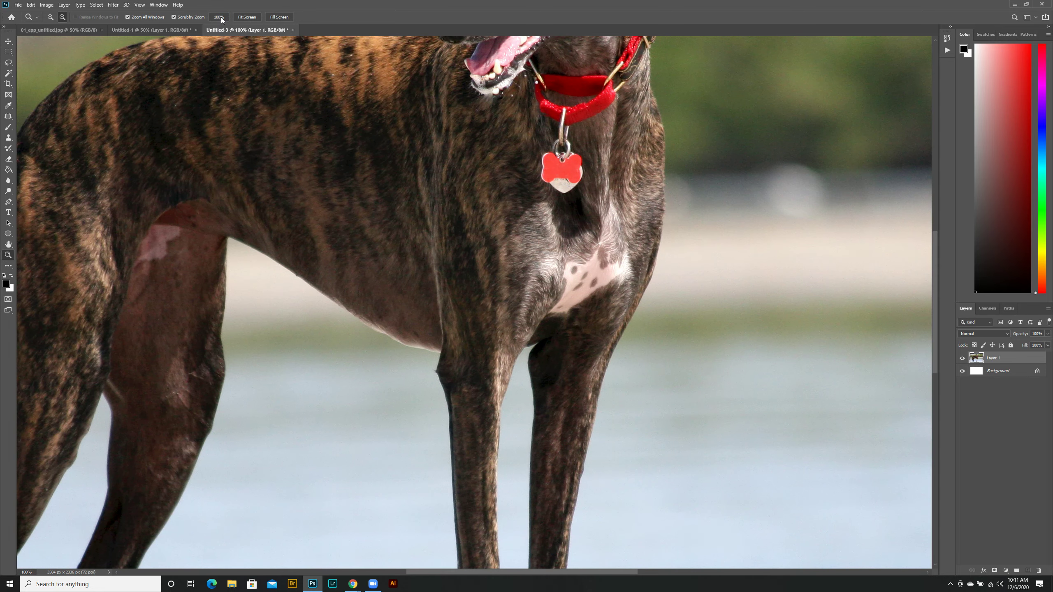
click(272, 18)
click(251, 17)
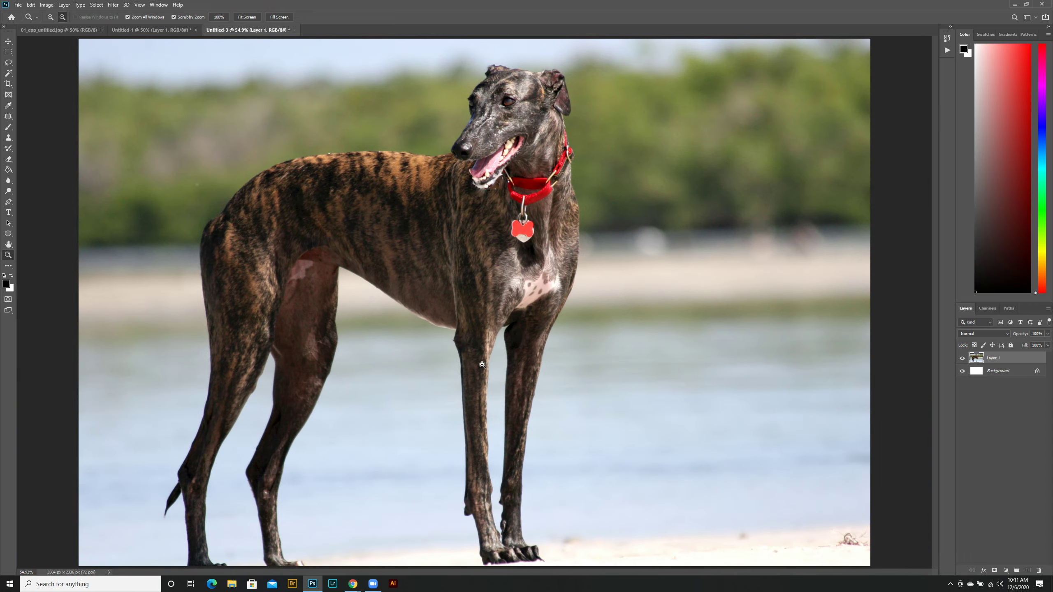
mouse_move(402, 249)
mouse_down()
mouse_move(447, 294)
mouse_move(376, 220)
mouse_move(481, 320)
mouse_move(397, 242)
mouse_up()
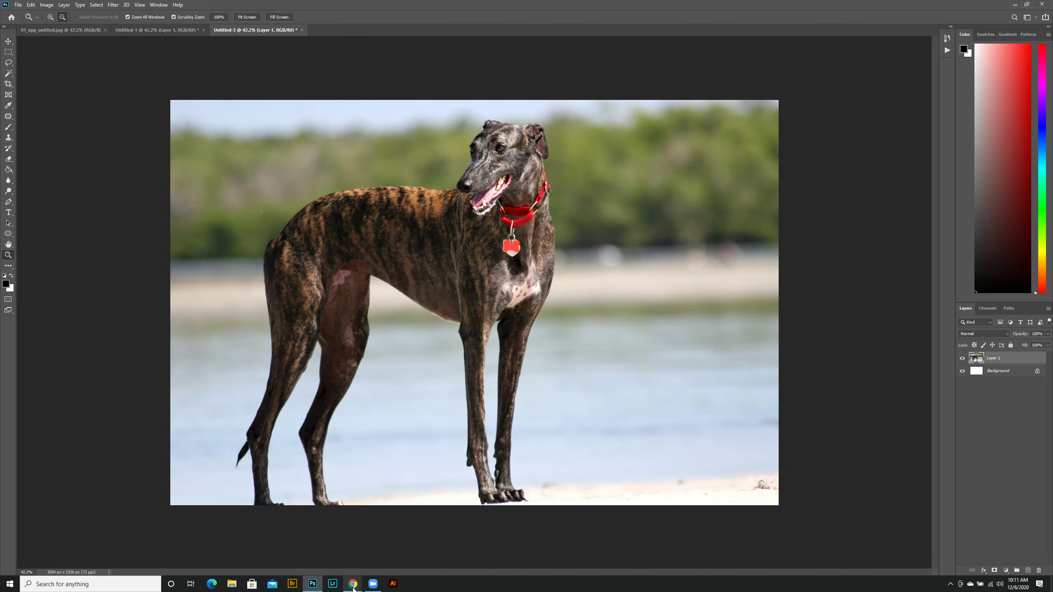
mouse_move(353, 586)
click(381, 561)
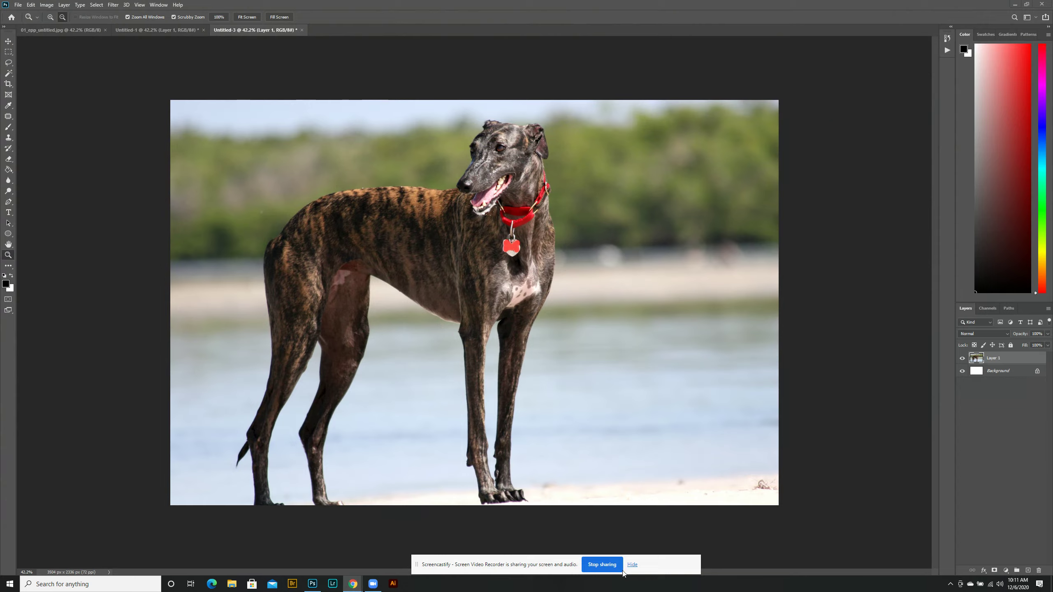